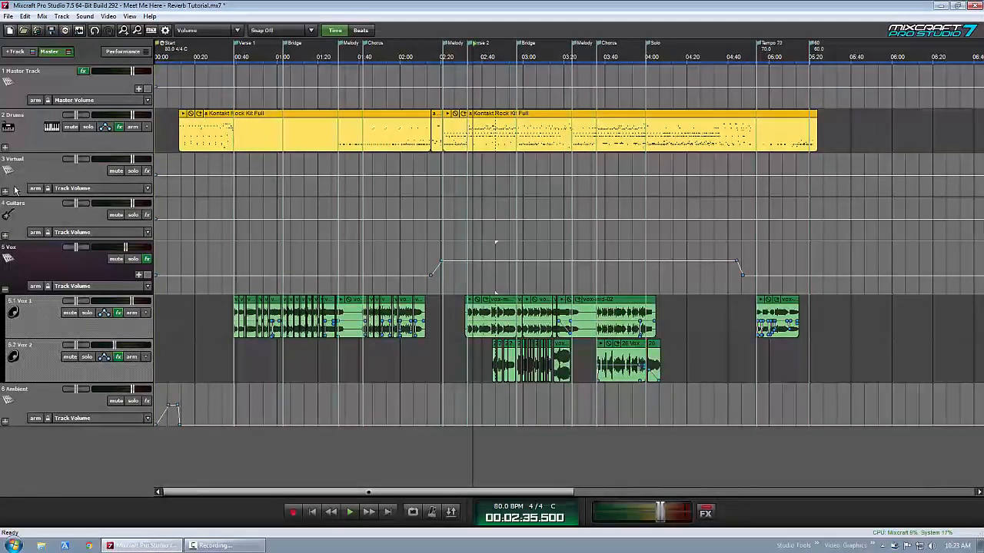
Turn off solo on the 4.2 Guitar track in the Guitars submix and play the full mix from Verse 2
left_click(5, 235)
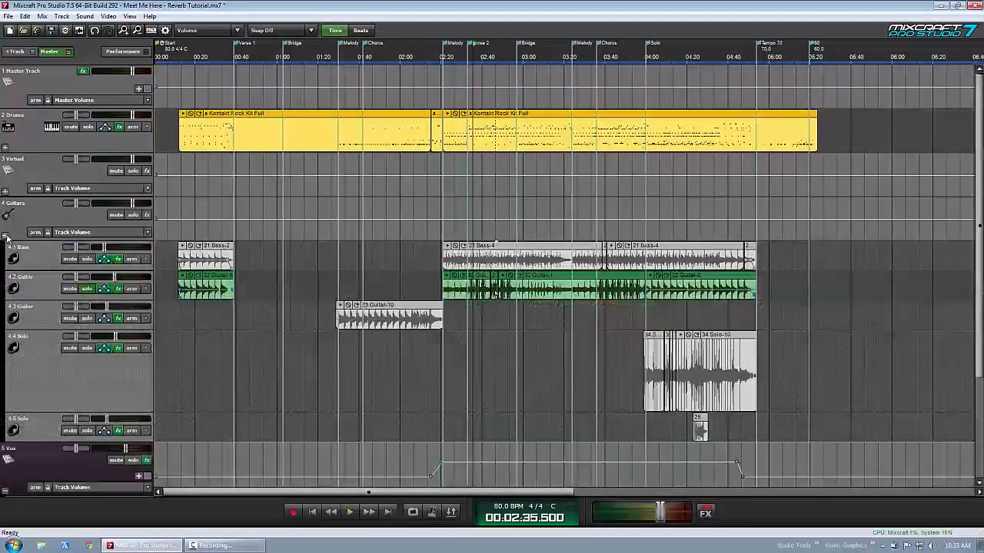
left_click(87, 287)
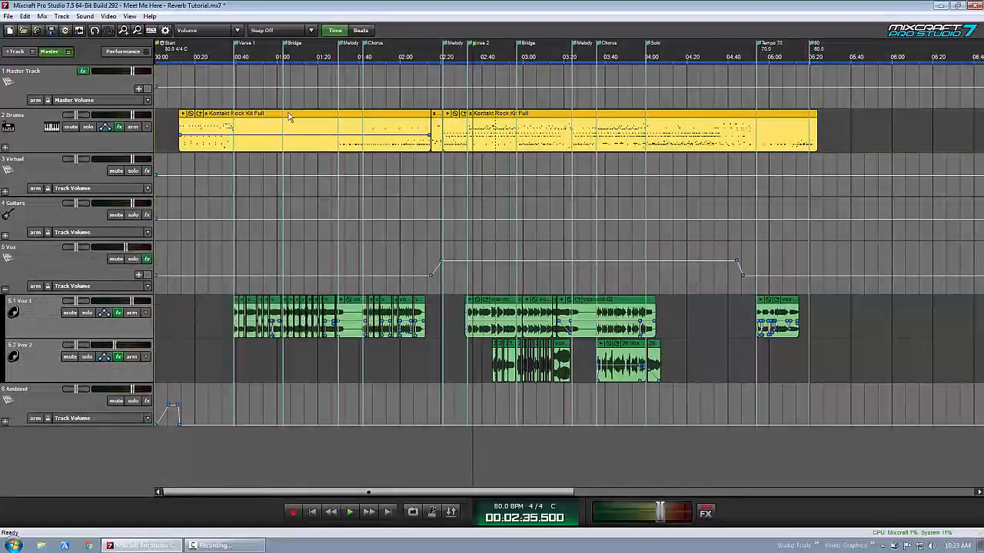
key("space")
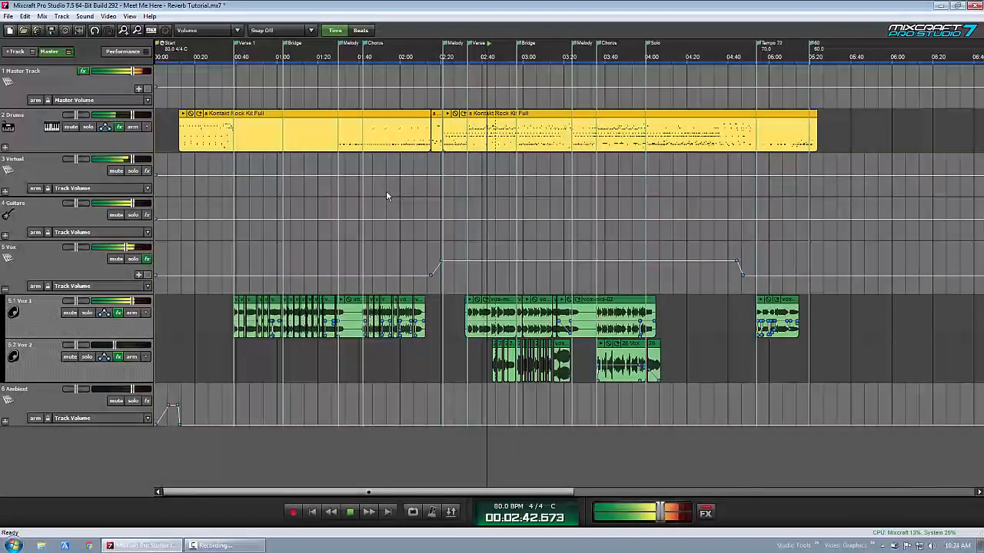
key("space")
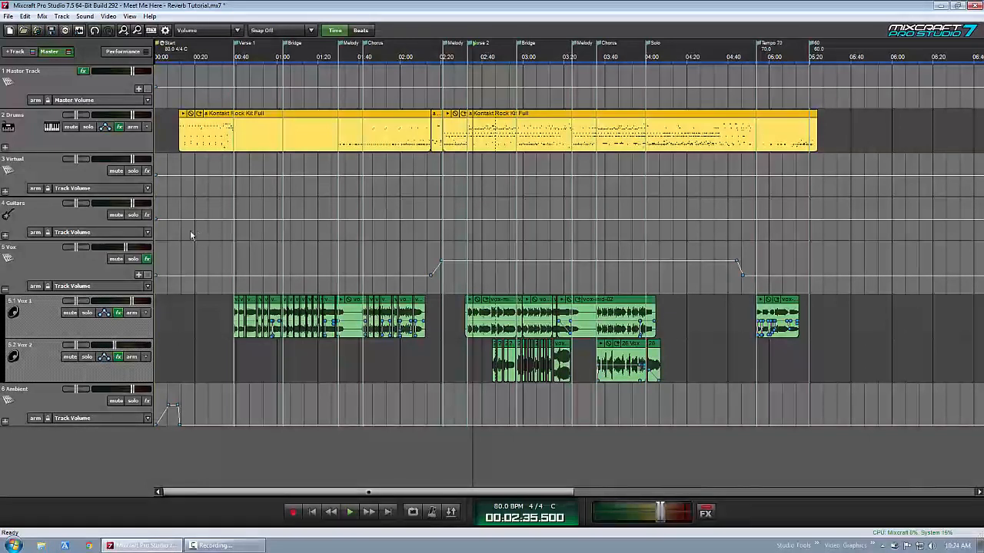
Solo the Vox submix track and open its effect list, placed clear of the timeline
left_click(135, 260)
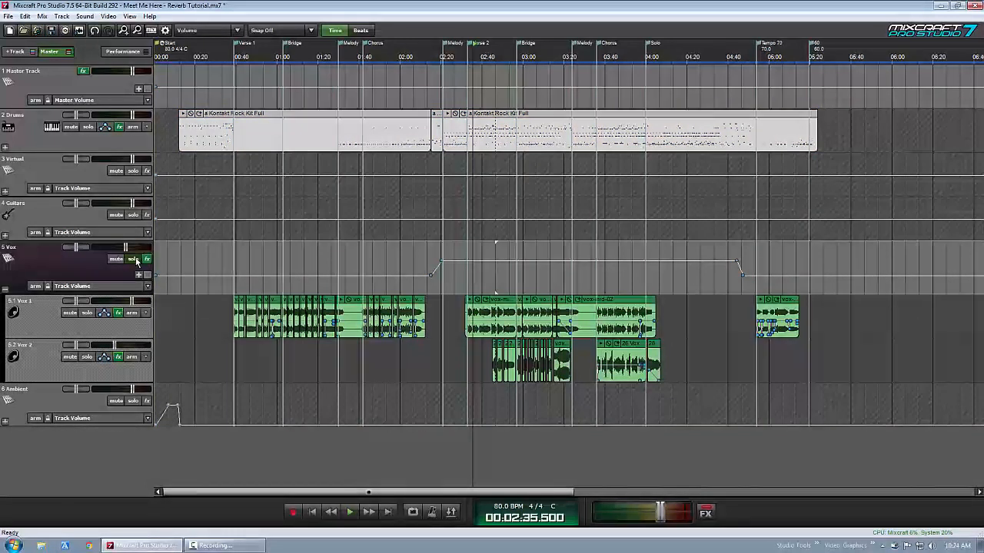
left_click(47, 314)
left_click(50, 365)
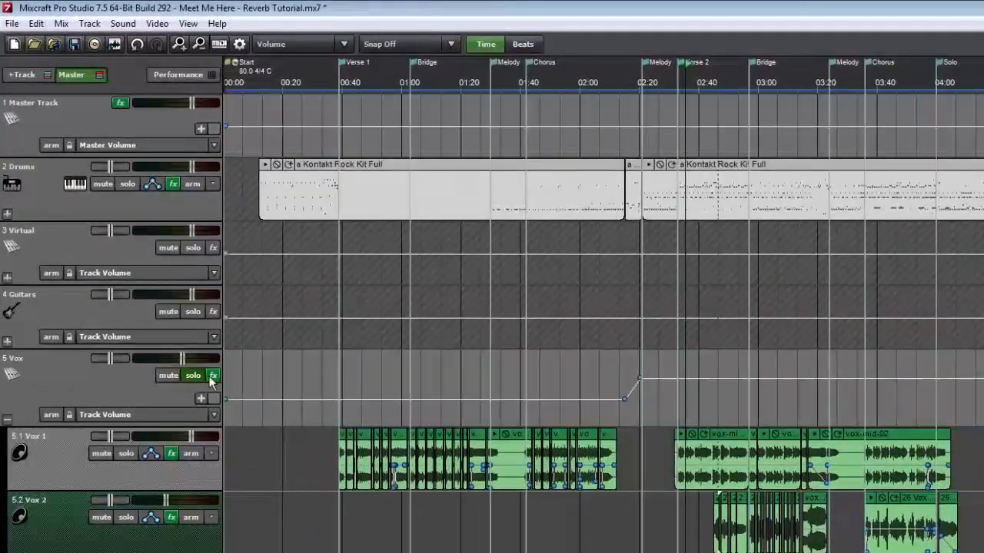
left_click(213, 376)
left_click_drag(356, 322, 282, 127)
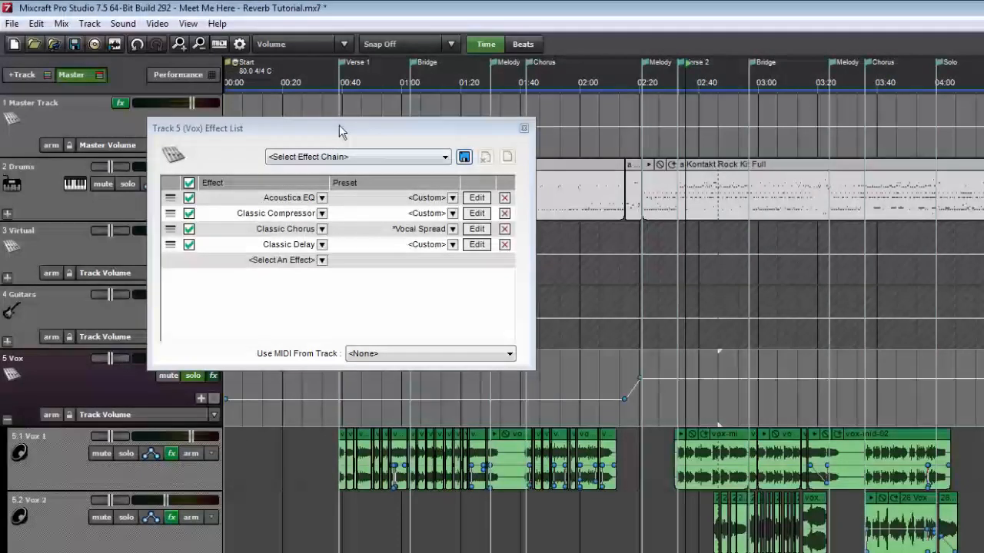
left_click_drag(339, 125, 590, 150)
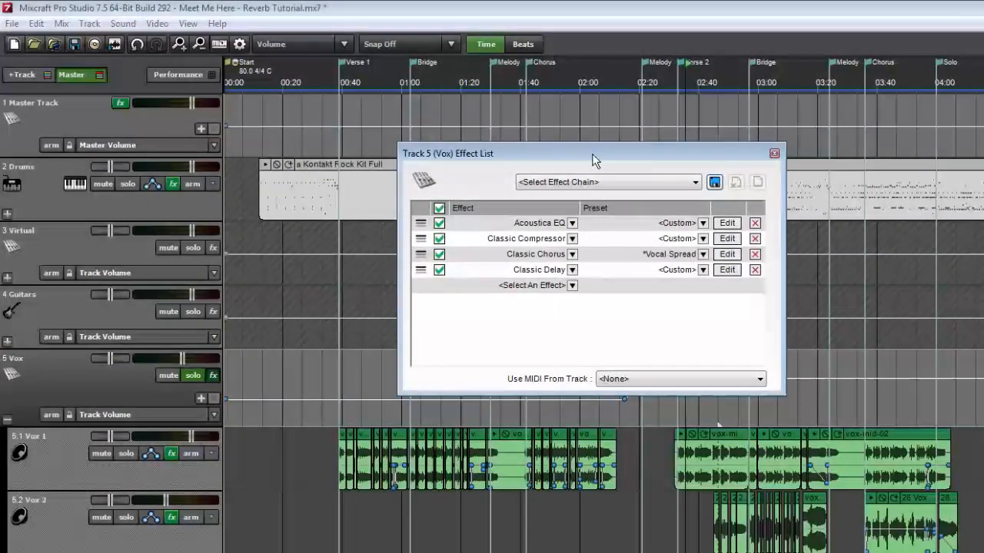
left_click_drag(598, 152, 839, 149)
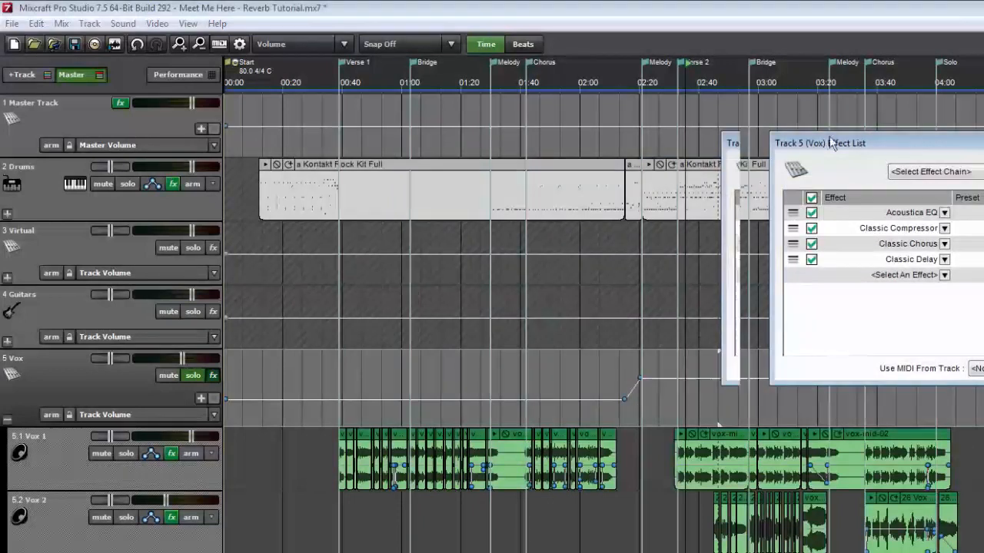
Set a loop region over the Verse 2 section and disable Classic Delay in the Vox effect list
left_click_drag(680, 76, 749, 75)
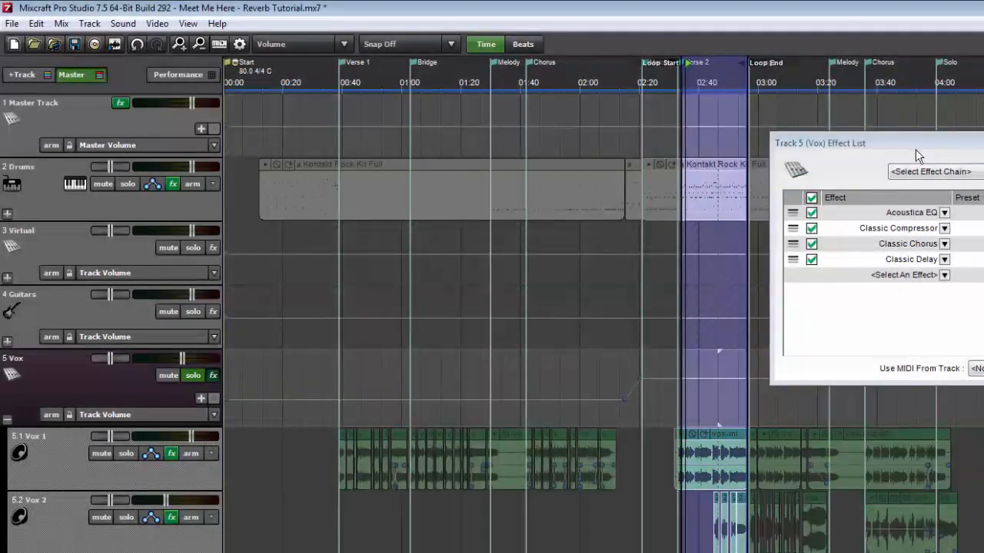
left_click_drag(915, 149, 517, 148)
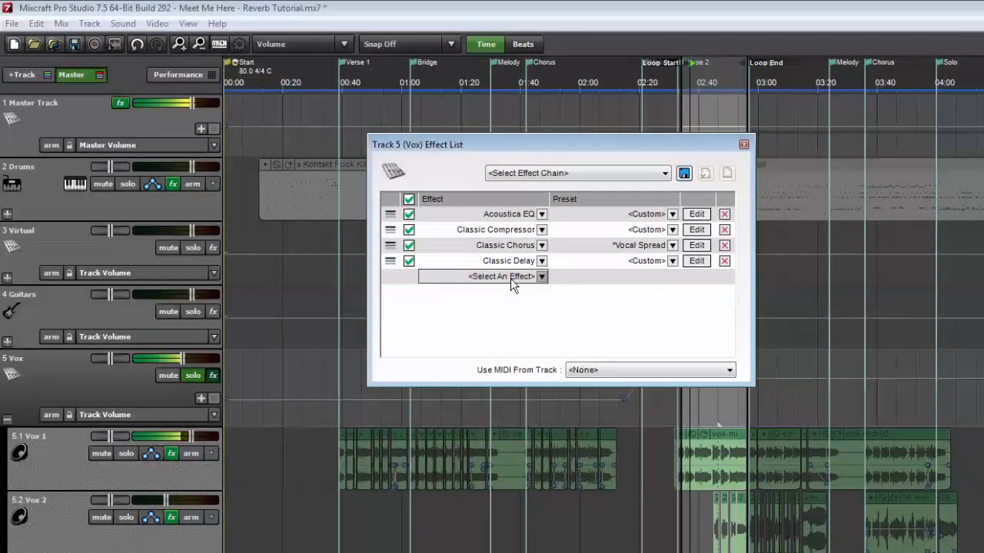
left_click(412, 261)
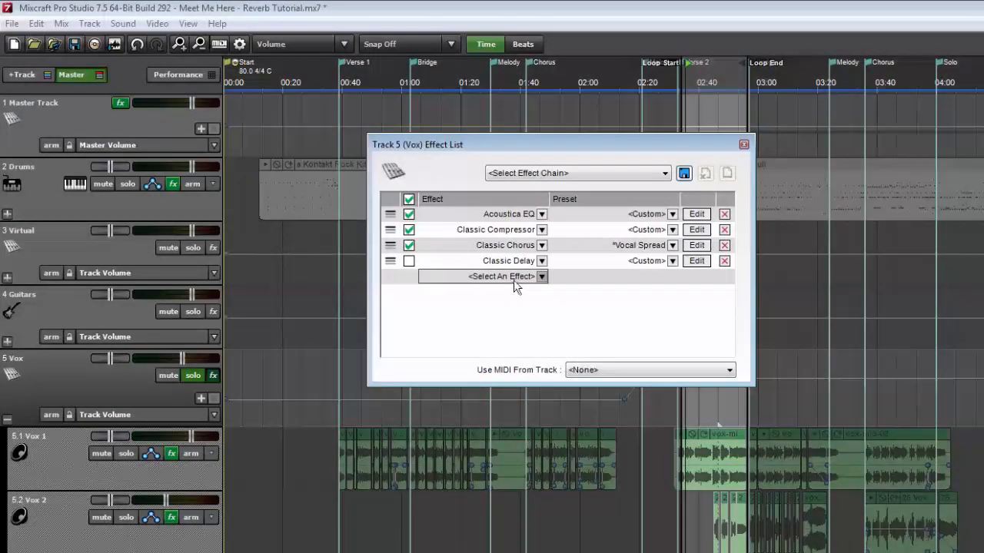
Add the Fusion Field reverb to the Vox track and place it above Classic Delay in the effect order
left_click(512, 280)
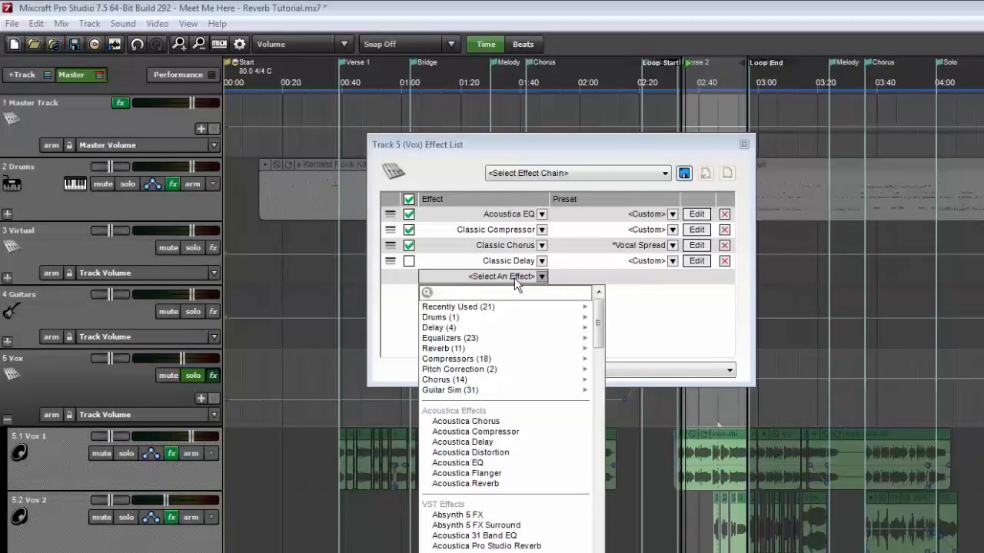
mouse_move(504, 347)
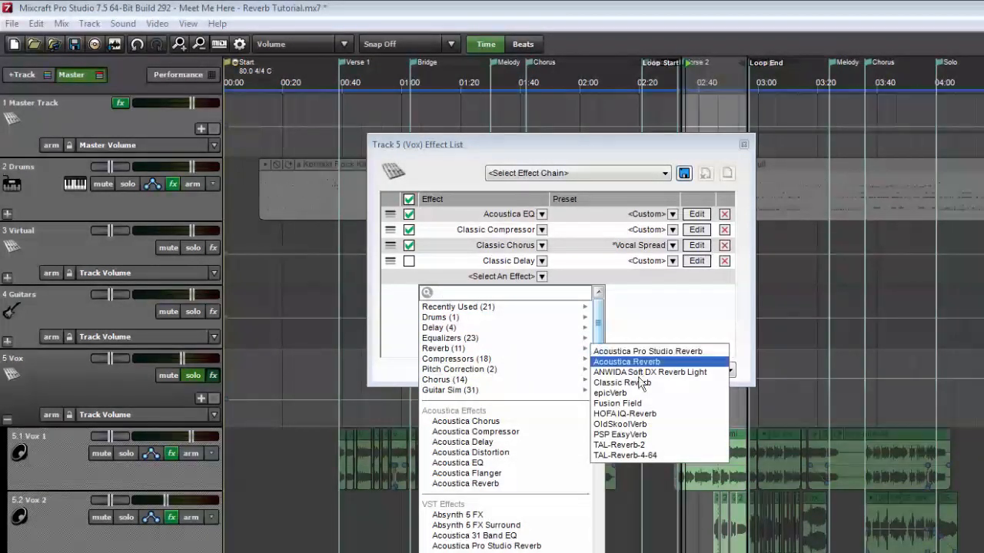
left_click(661, 405)
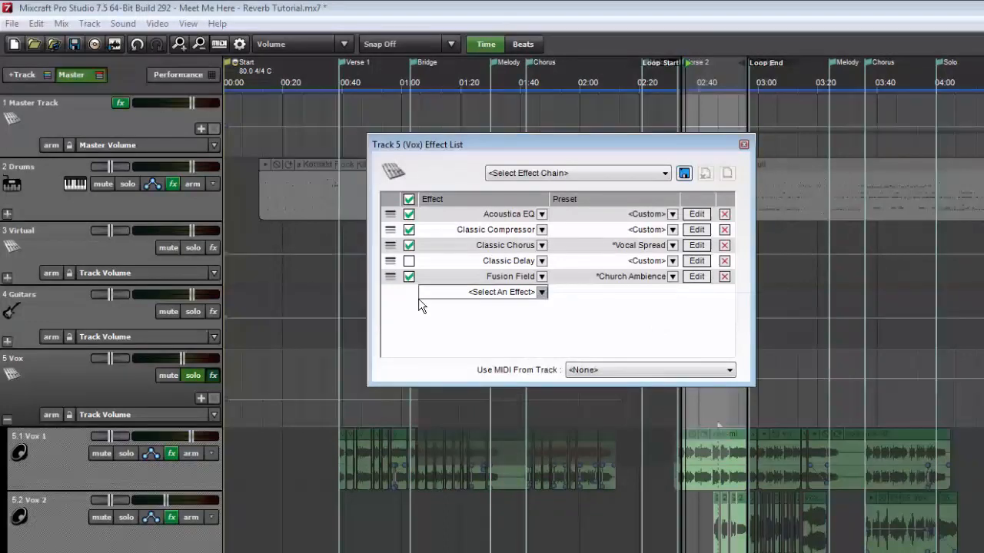
left_click_drag(390, 278, 389, 261)
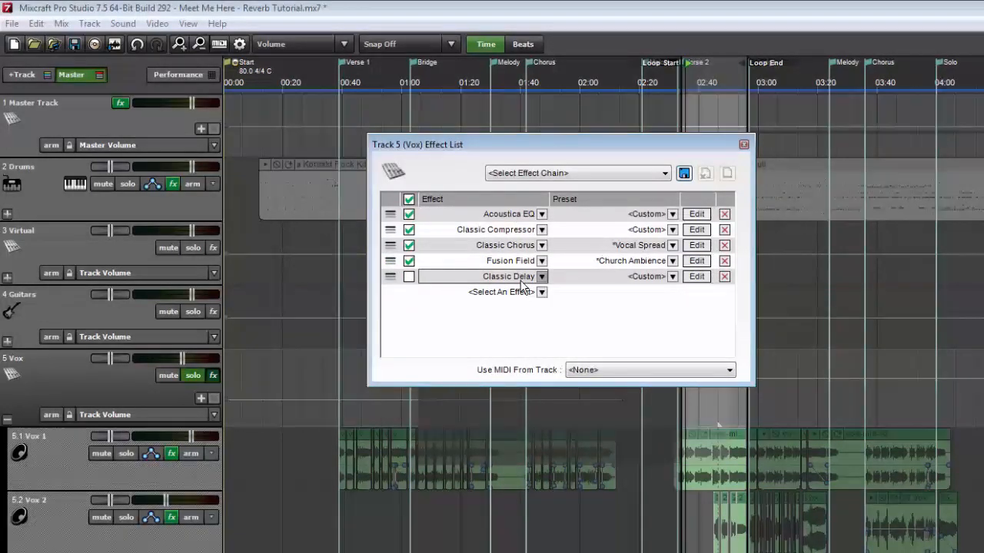
Open the Fusion Field settings for the Vox track and close the effect list
left_click(703, 262)
left_click(744, 146)
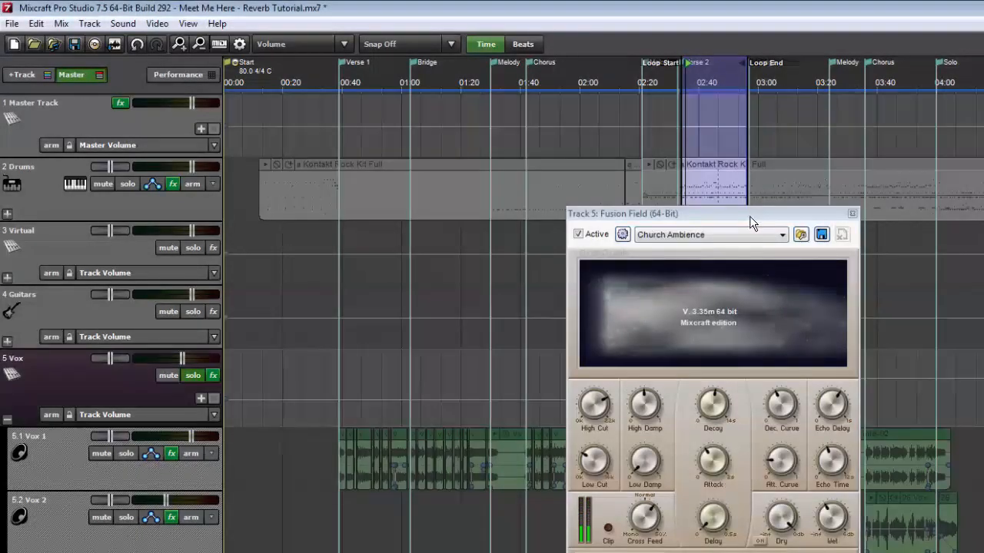
left_click_drag(750, 216, 983, 204)
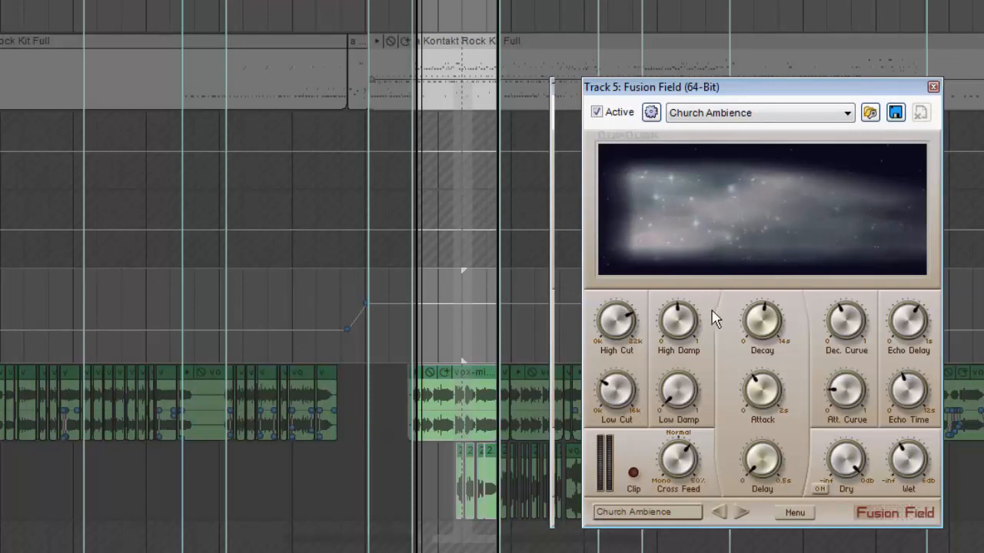
Compare High Damp settings of 0.71 and the maximum in Fusion Field, leaving the knob moderately above its midpoint
mouse_move(683, 330)
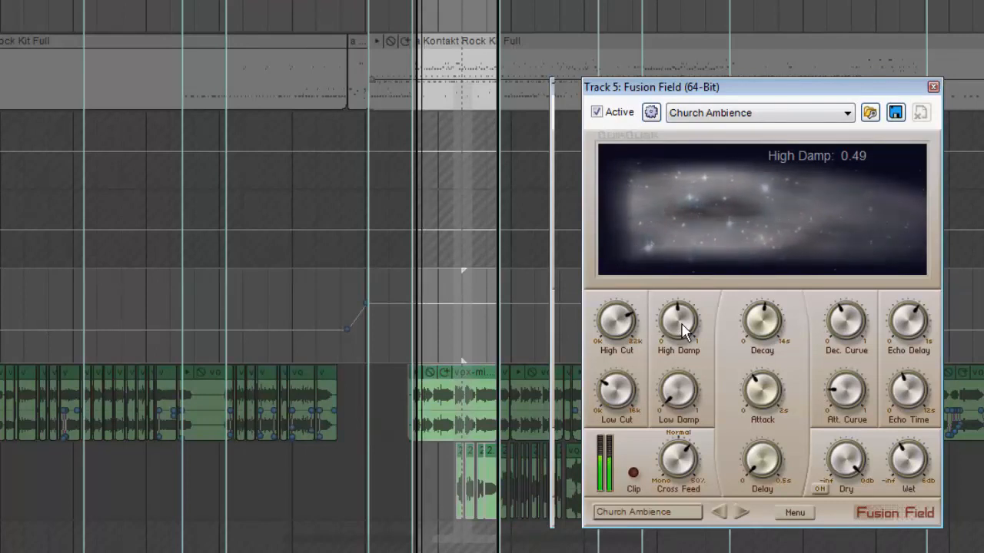
left_click_drag(678, 323, 704, 261)
mouse_move(682, 317)
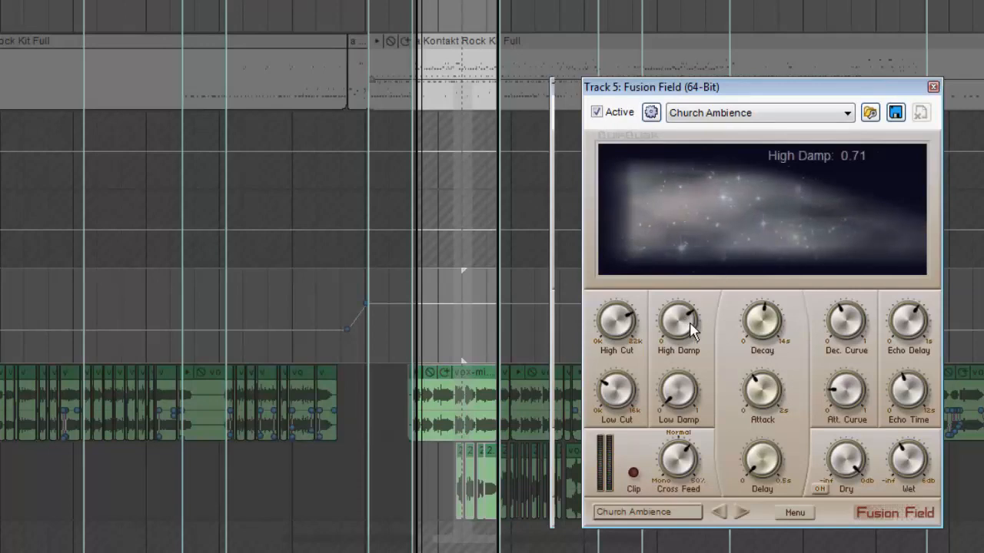
left_click_drag(678, 321, 736, 178)
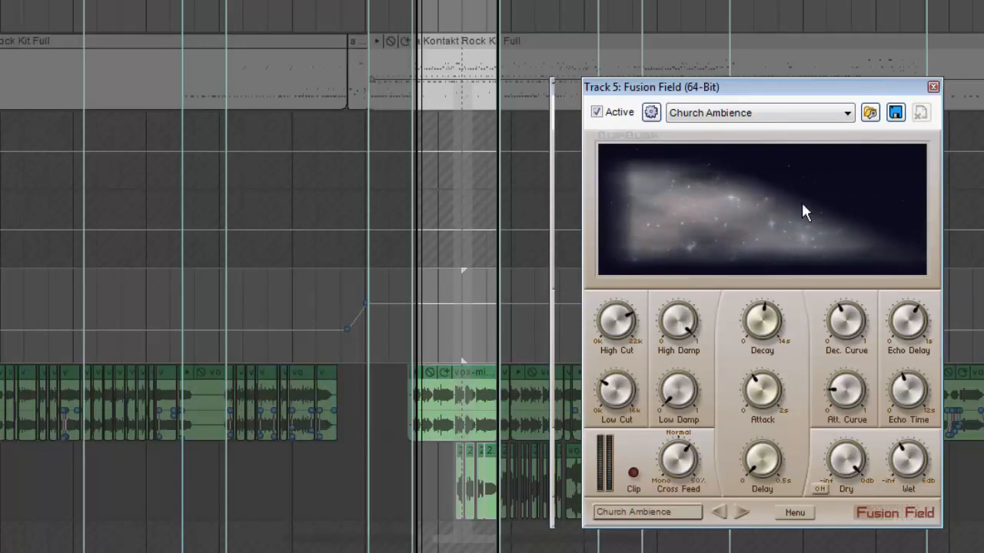
left_click_drag(691, 316, 714, 467)
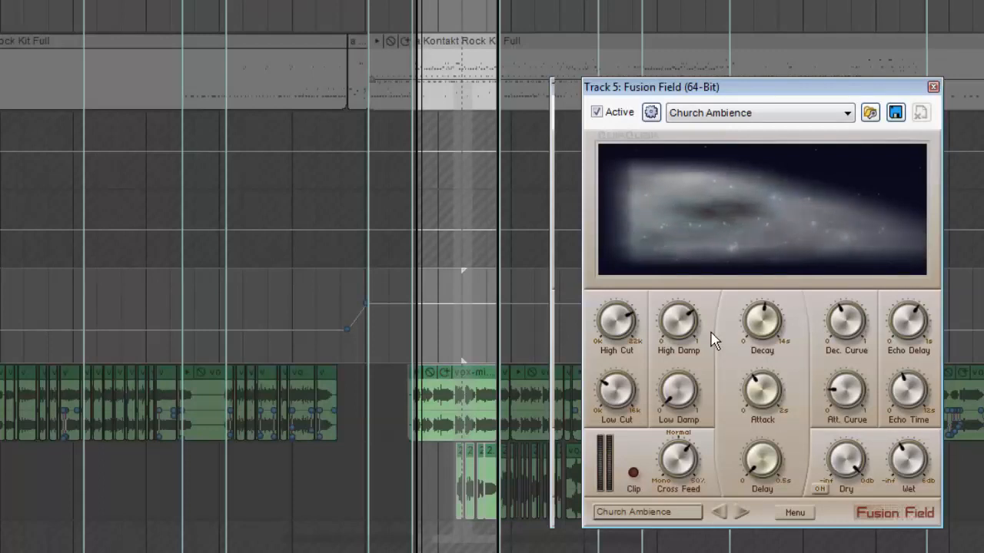
Audition a short Fusion Field Decay of 1.880 secs and raise the Decay back to around mid-range
mouse_move(744, 329)
left_mouse_down()
mouse_move(779, 338)
mouse_move(783, 302)
mouse_move(768, 358)
mouse_move(777, 411)
left_mouse_up()
mouse_move(770, 346)
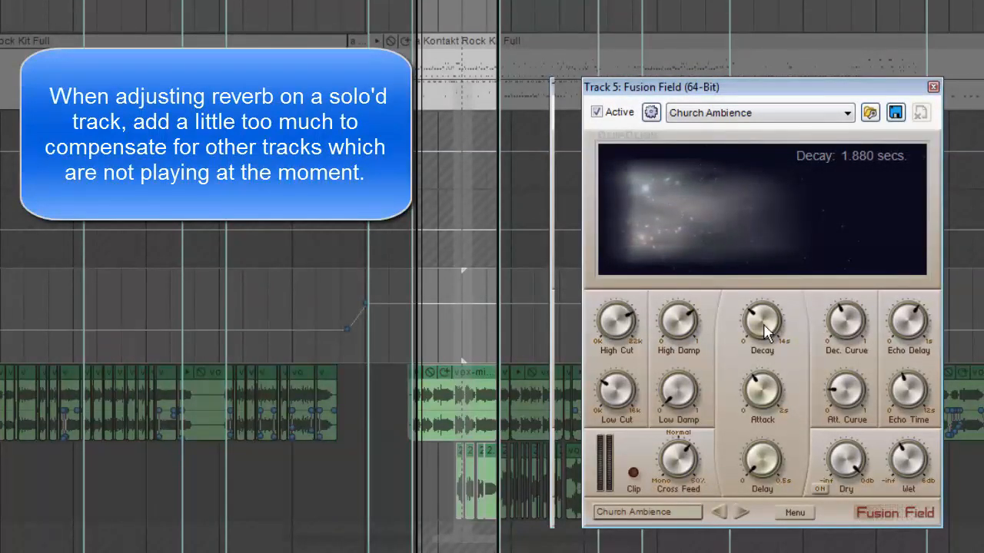
left_click_drag(767, 330, 788, 283)
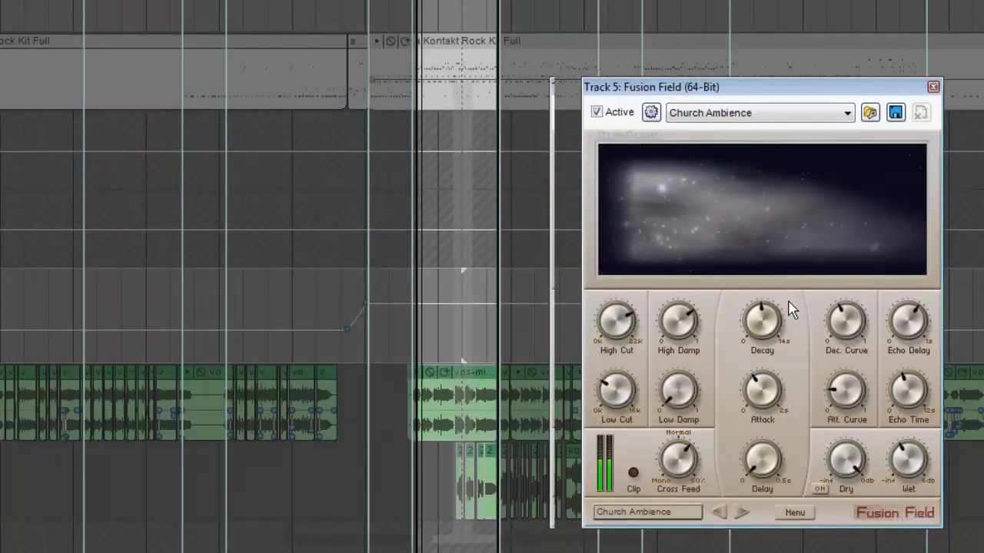
left_click_drag(771, 321, 780, 305)
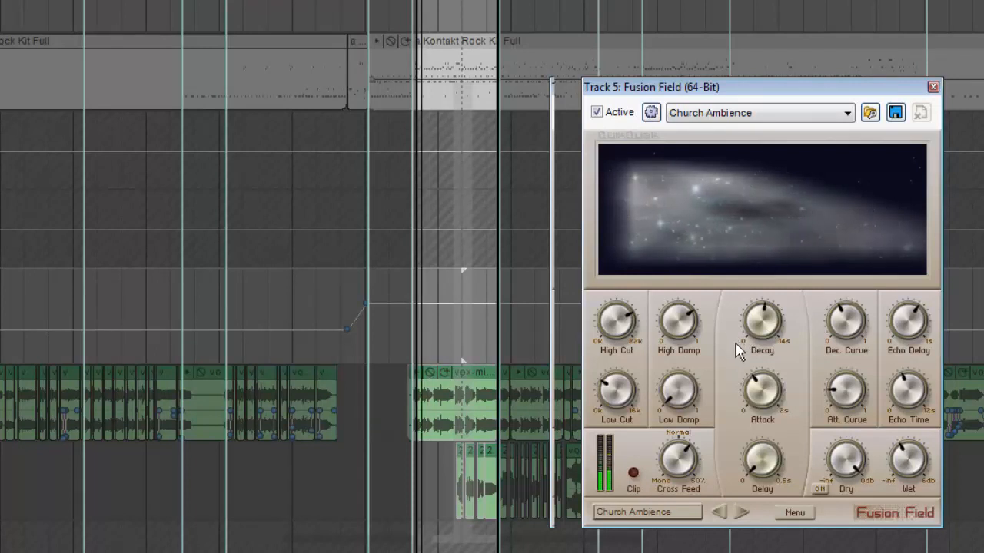
Lower the High Damp slightly and close the Fusion Field window
left_click_drag(679, 321, 670, 343)
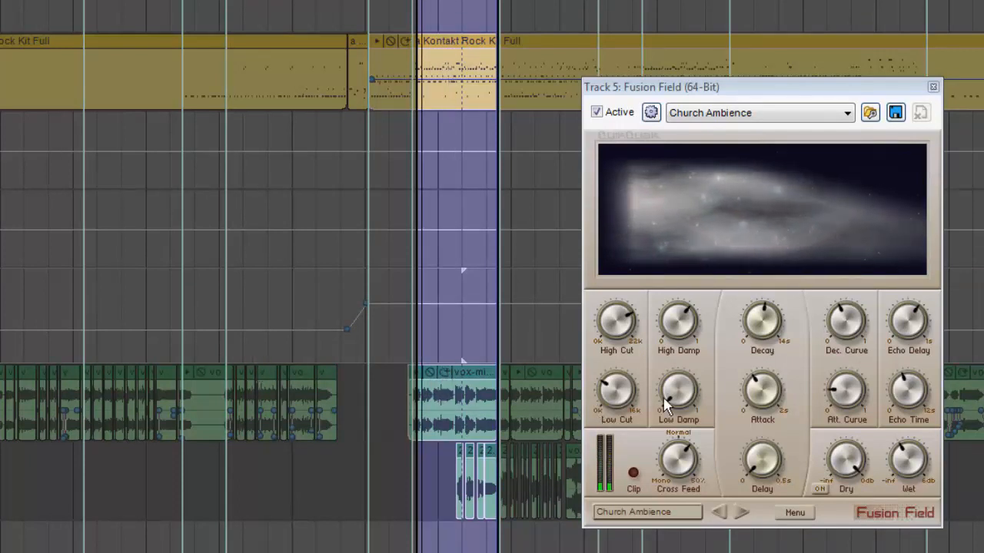
left_click(671, 88)
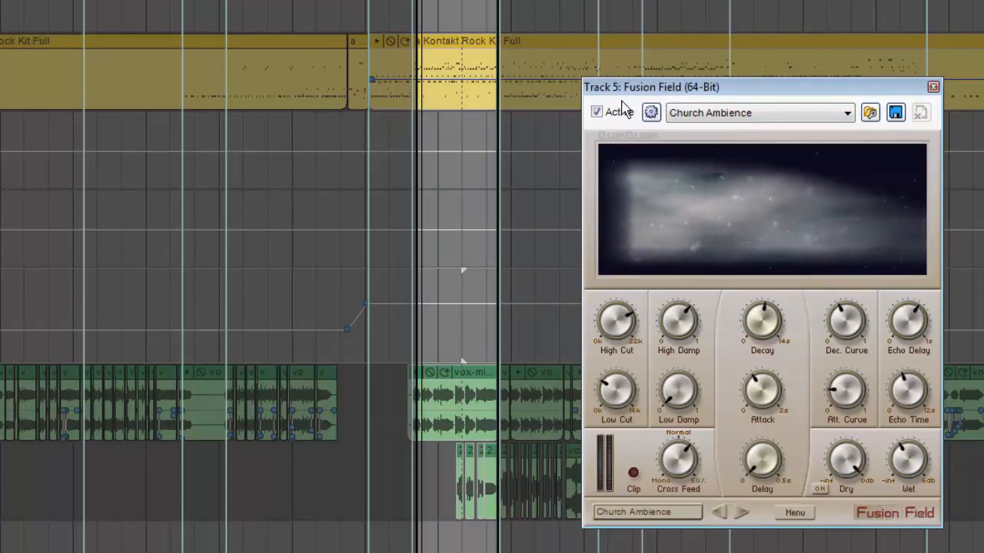
left_click(933, 87)
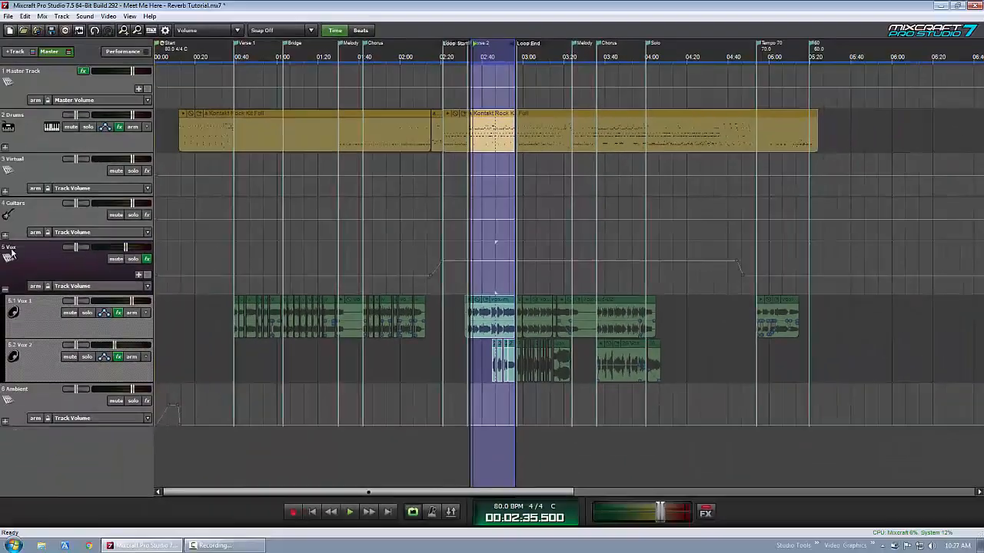
Collapse the Vox submix, expand Guitars, and solo both the Guitars submix and its 4.2 Guitar track
left_click(5, 290)
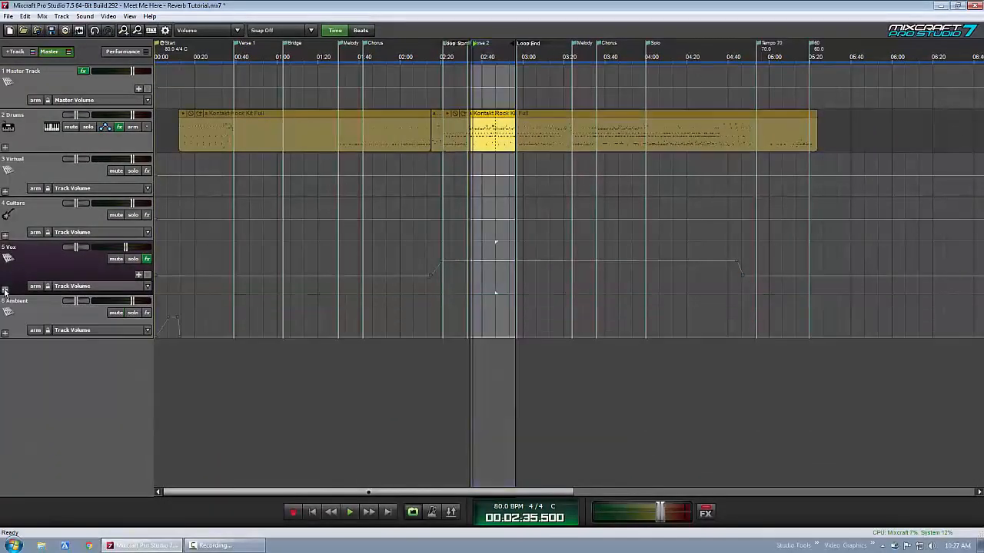
left_click(4, 236)
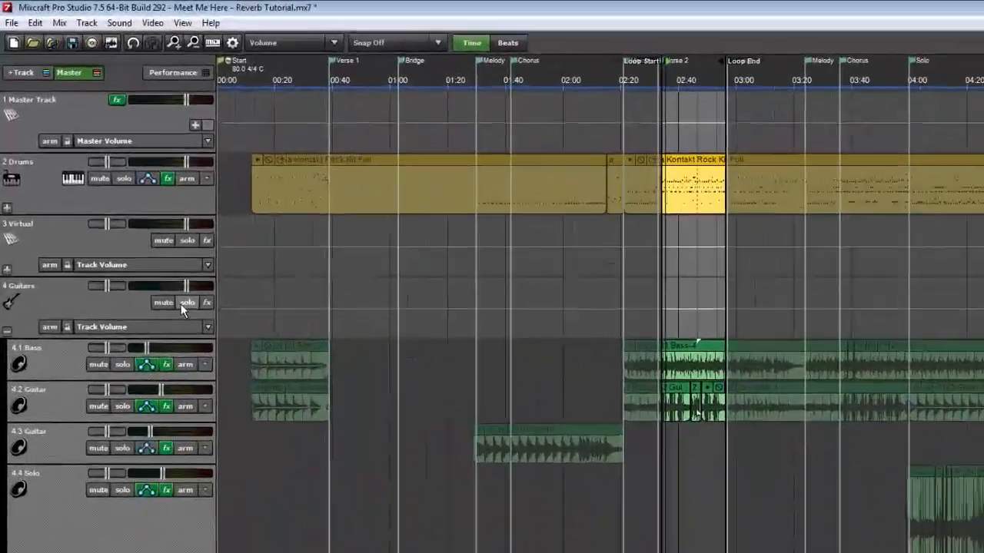
left_click(132, 214)
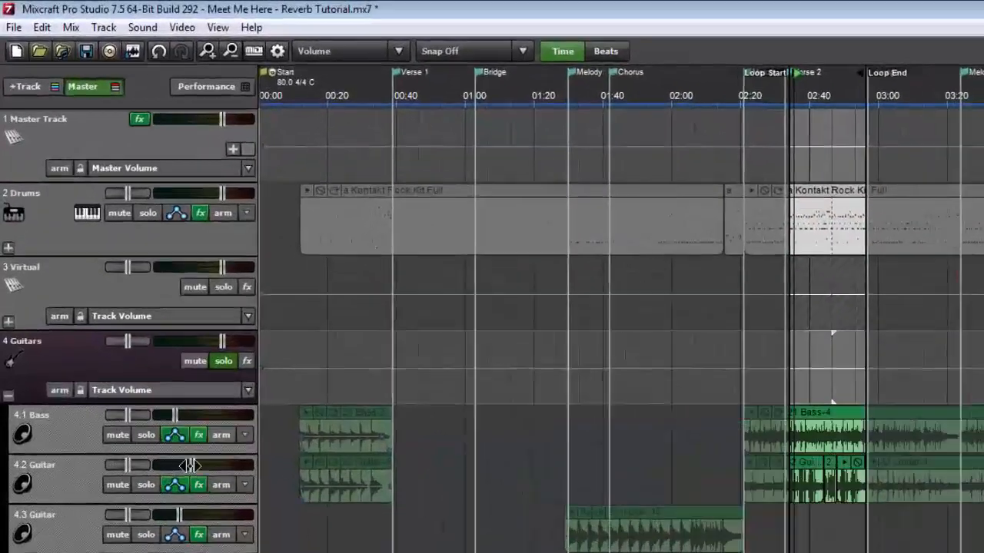
left_click(146, 484)
Open the 4.2 Guitar track's effect list and disable its Classic Delay
left_click(198, 484)
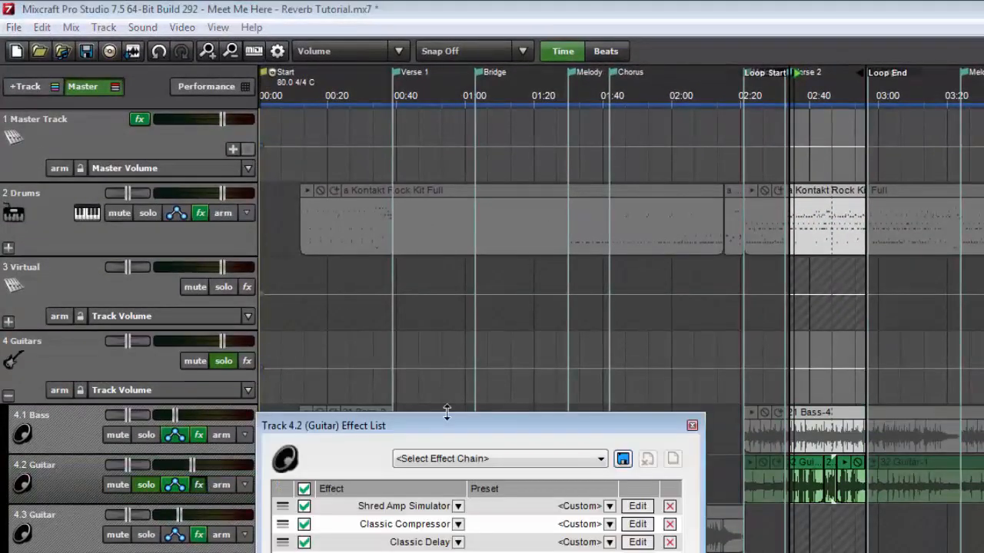
left_click_drag(515, 433, 376, 161)
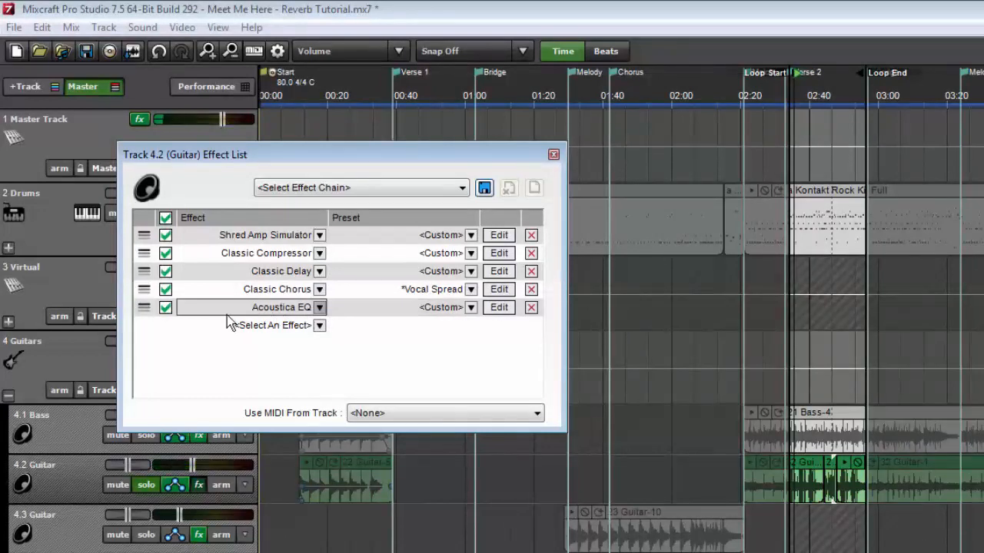
left_click(165, 271)
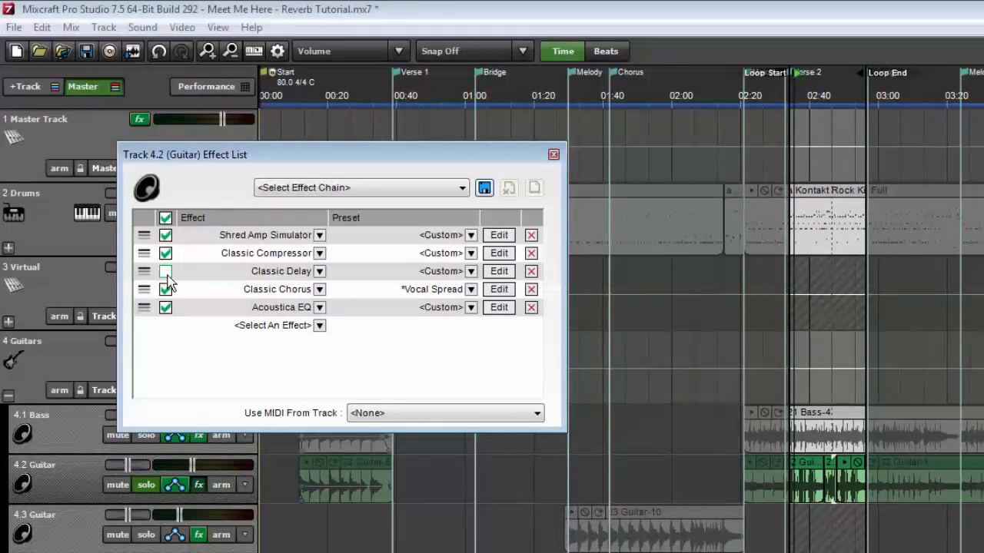
Add Acoustica Reverb to the 4.2 Guitar track's effect list and place it above Acoustica EQ
left_click(291, 329)
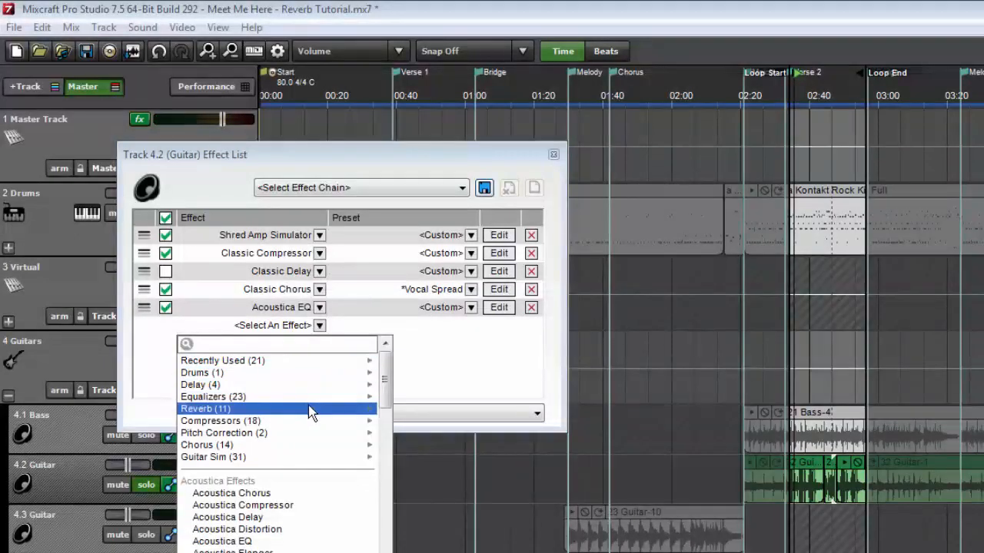
mouse_move(312, 413)
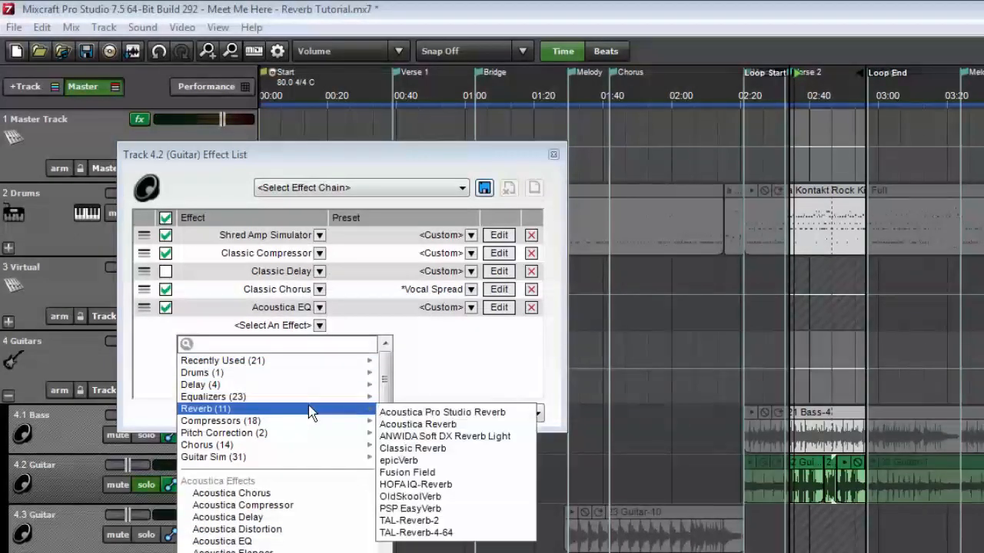
left_click(485, 422)
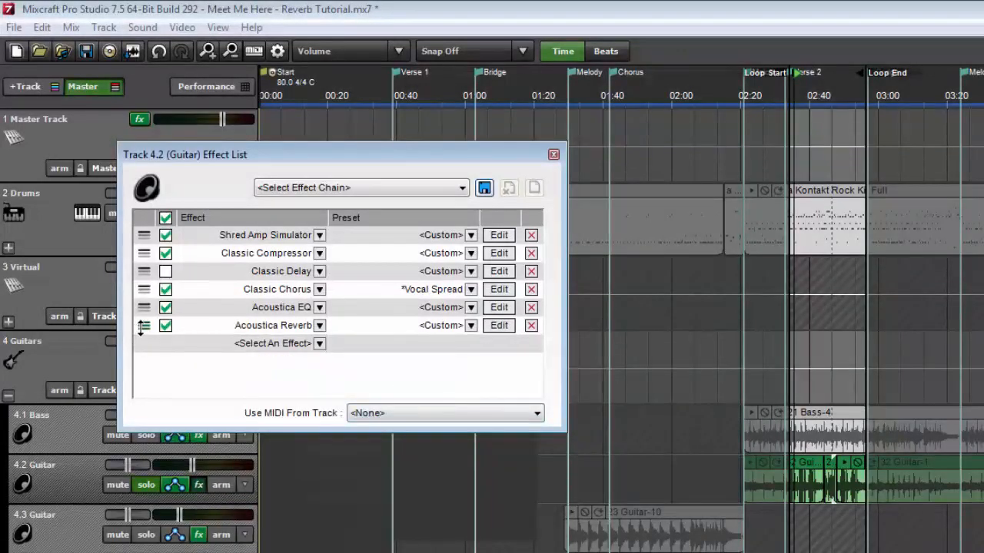
left_click_drag(143, 326, 143, 307)
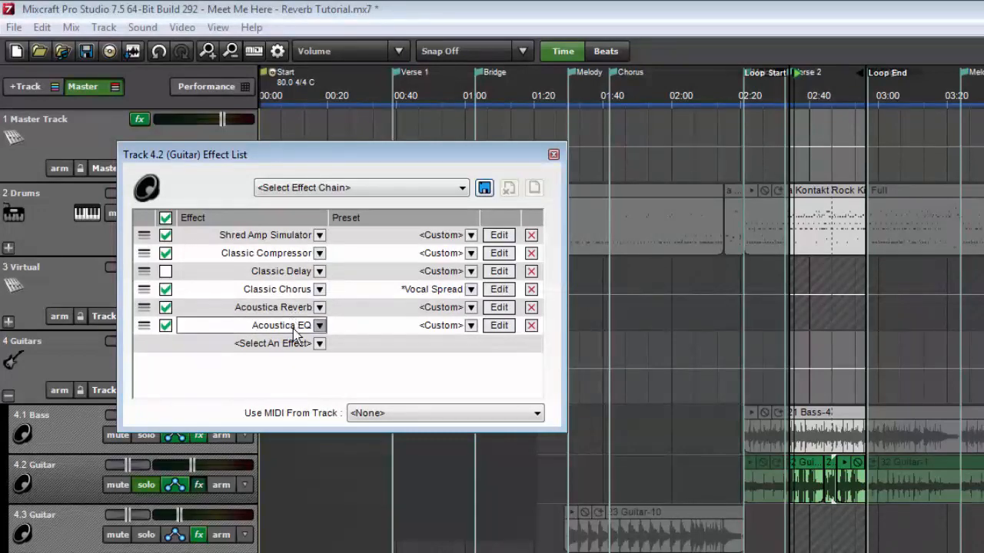
Open the Acoustica Reverb settings and set Reverberation to 76 and Wet Mix to 10
left_click(499, 306)
left_click_drag(697, 296, 970, 293)
left_click(553, 155)
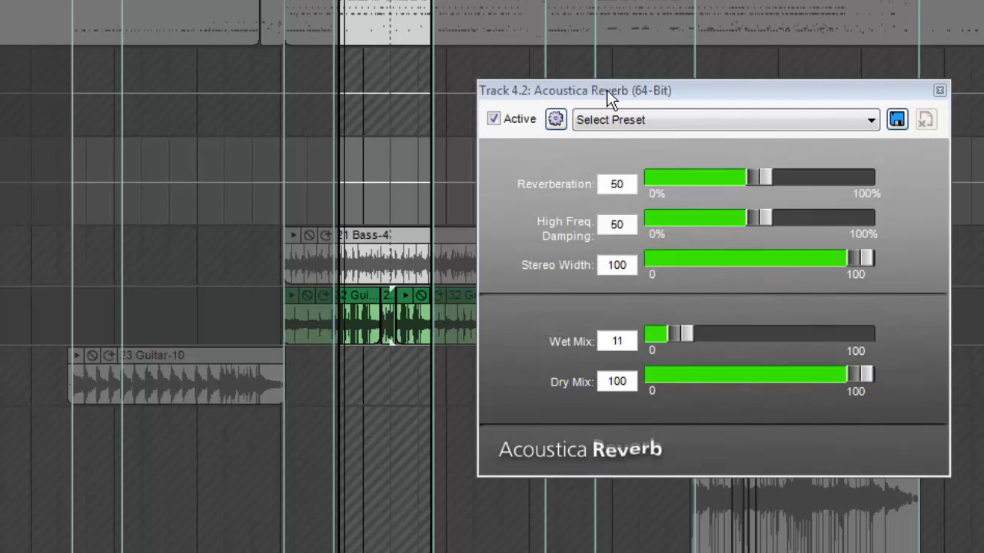
left_click_drag(608, 96, 578, 0)
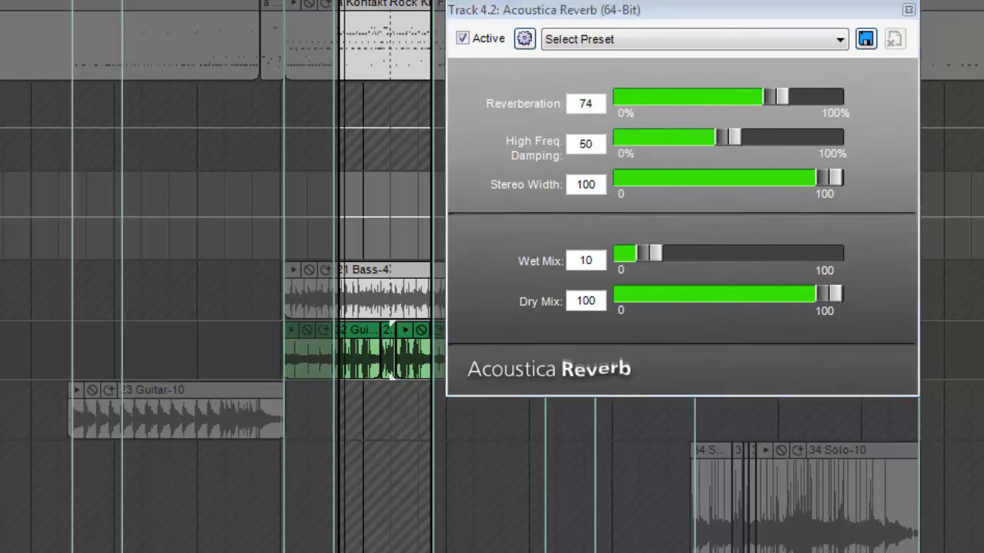
left_click(782, 101)
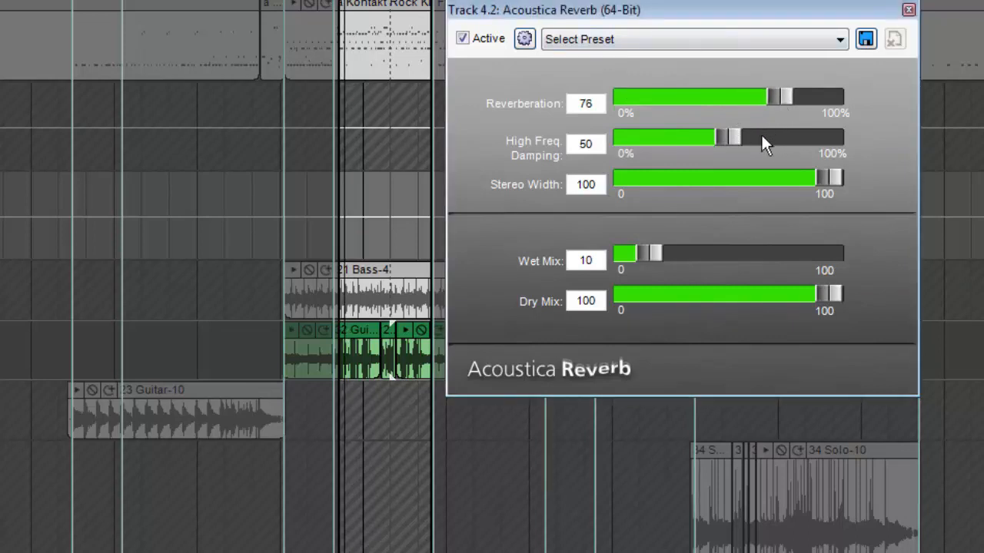
Audition the guitar reverb with High Freq. Damping at 0, then settle the damping at 23
left_click_drag(724, 133, 628, 142)
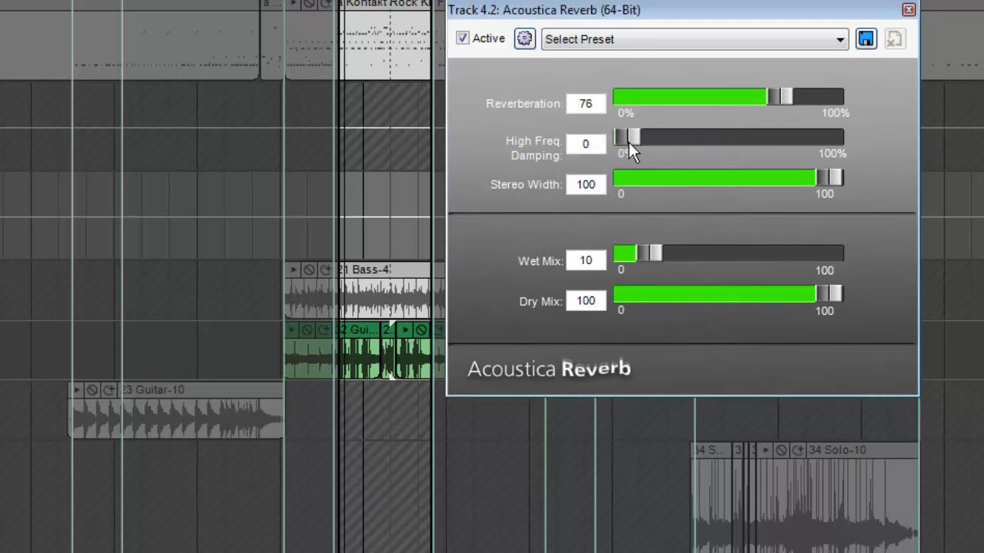
left_click_drag(631, 138, 658, 136)
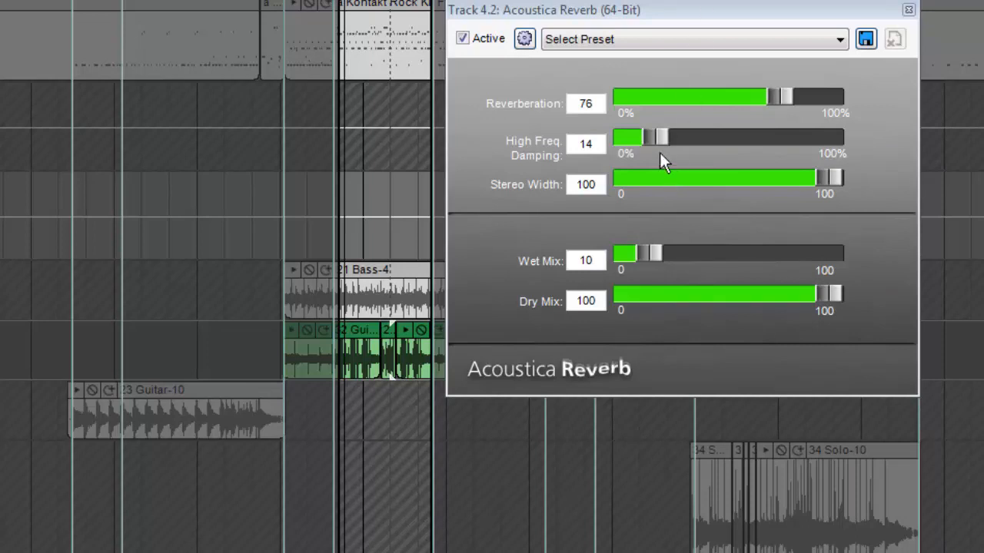
left_click_drag(659, 139, 671, 140)
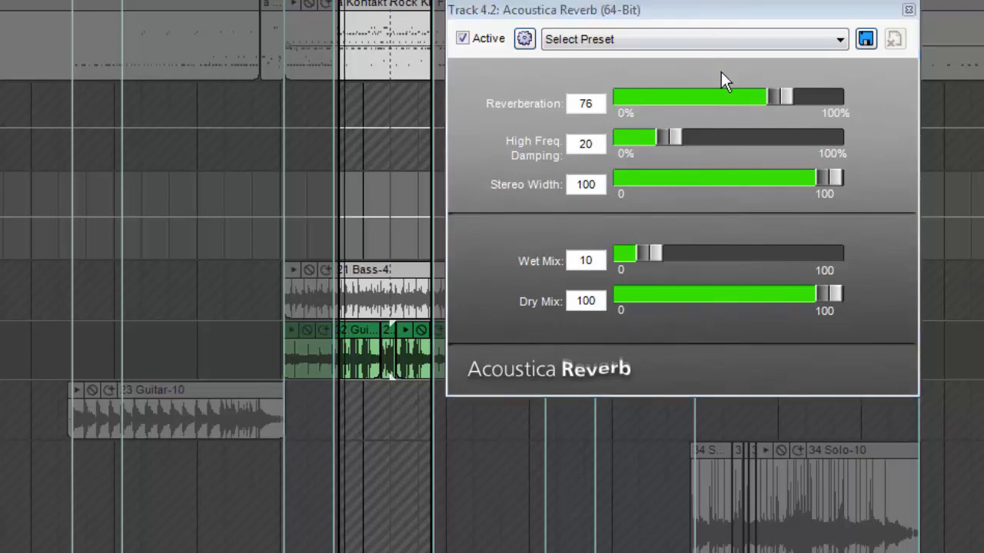
left_click_drag(668, 137, 674, 136)
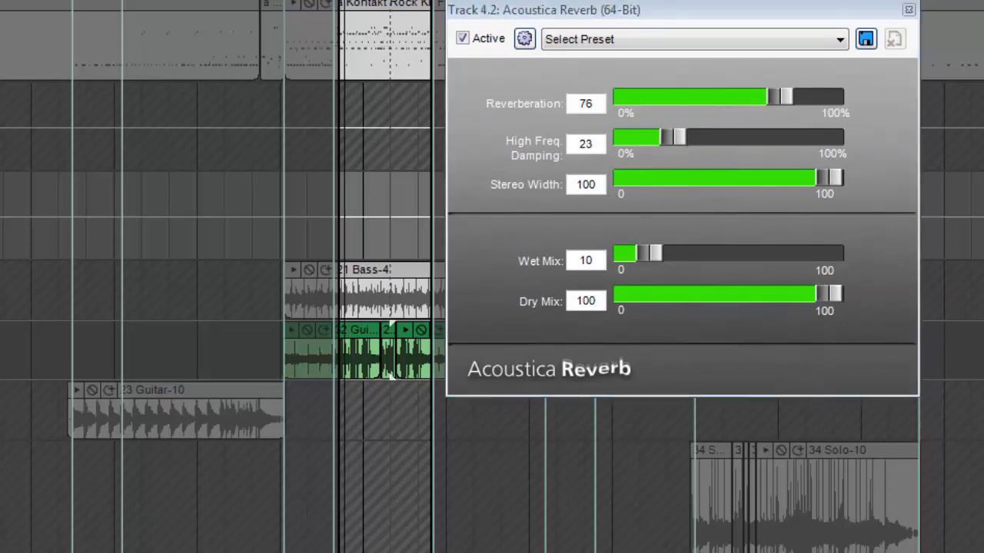
Raise the guitar reverb's Wet Mix to 15 and close the Acoustica Reverb window
left_click_drag(657, 253, 663, 253)
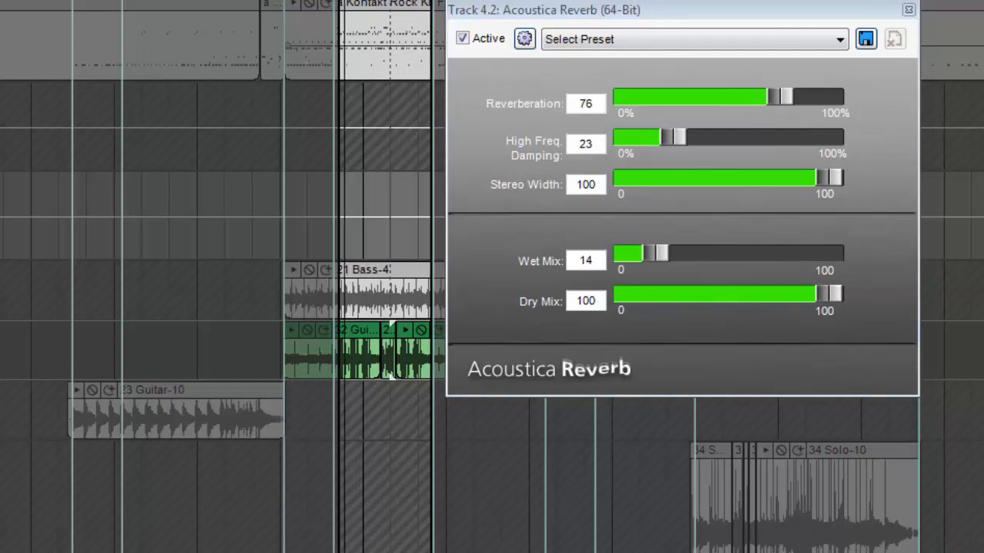
left_click_drag(703, 10, 670, 0)
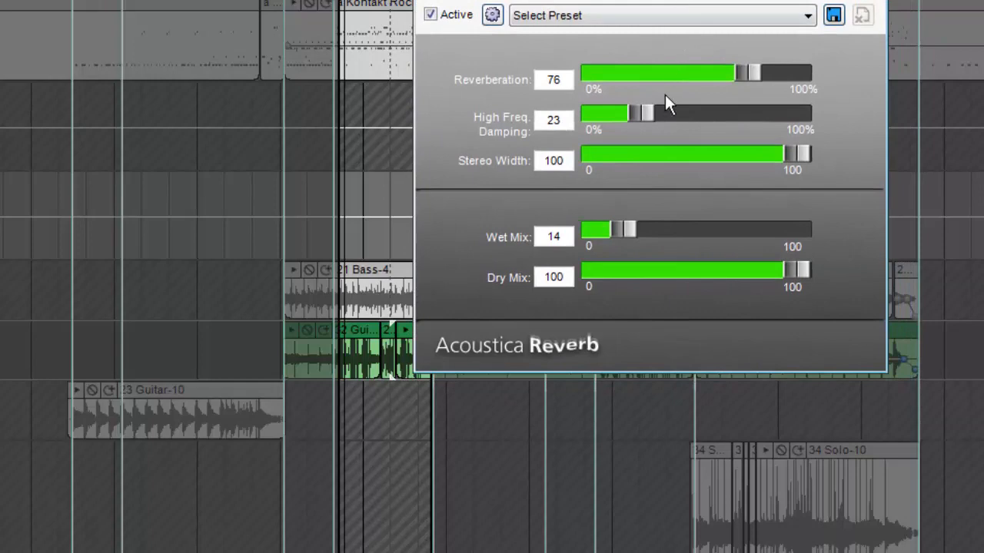
left_click_drag(626, 226, 629, 225)
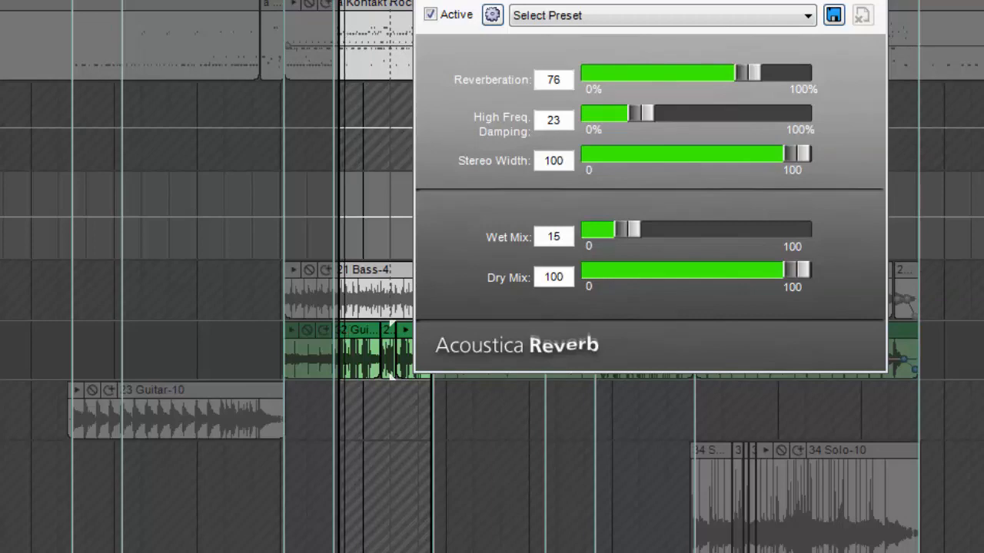
left_click(879, 1)
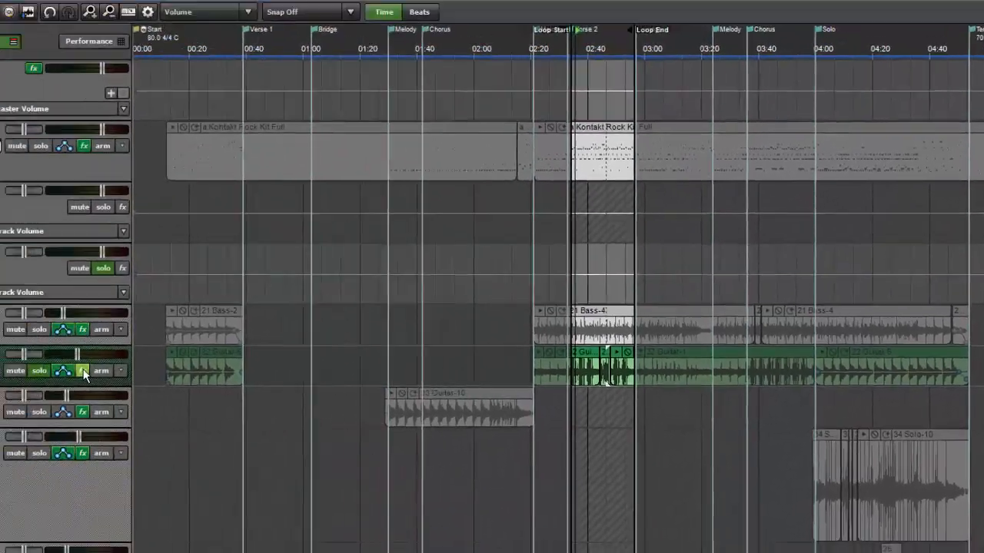
Re-enable Classic Delay on 4.2 Guitar, then unsolo the Guitars submix and the 4.2 Guitar track
left_click(152, 372)
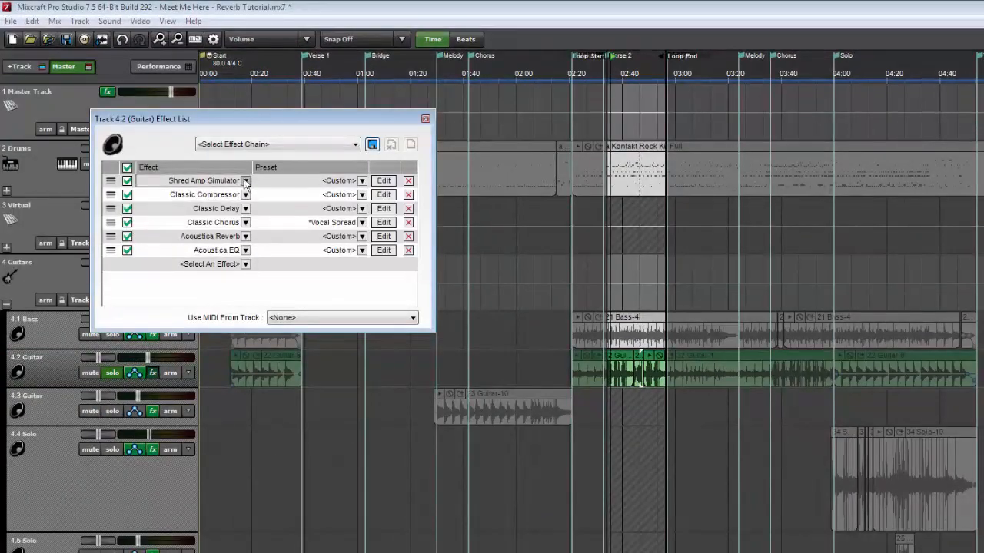
left_click(425, 119)
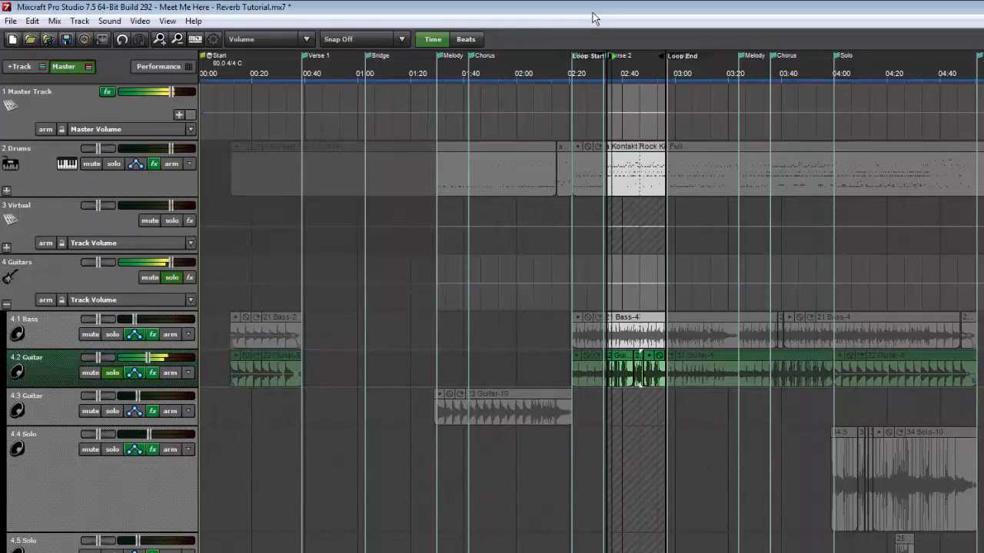
left_click(171, 277)
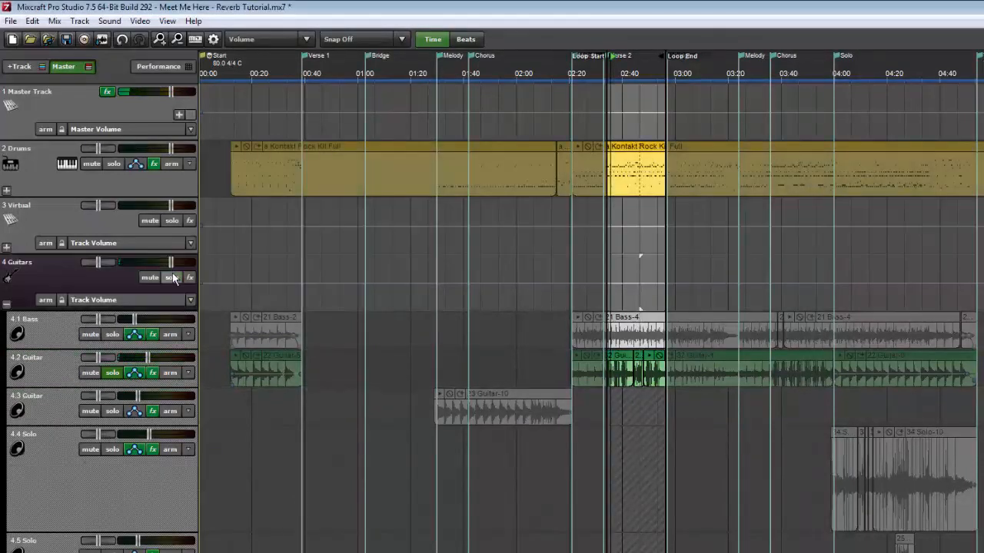
left_click(111, 374)
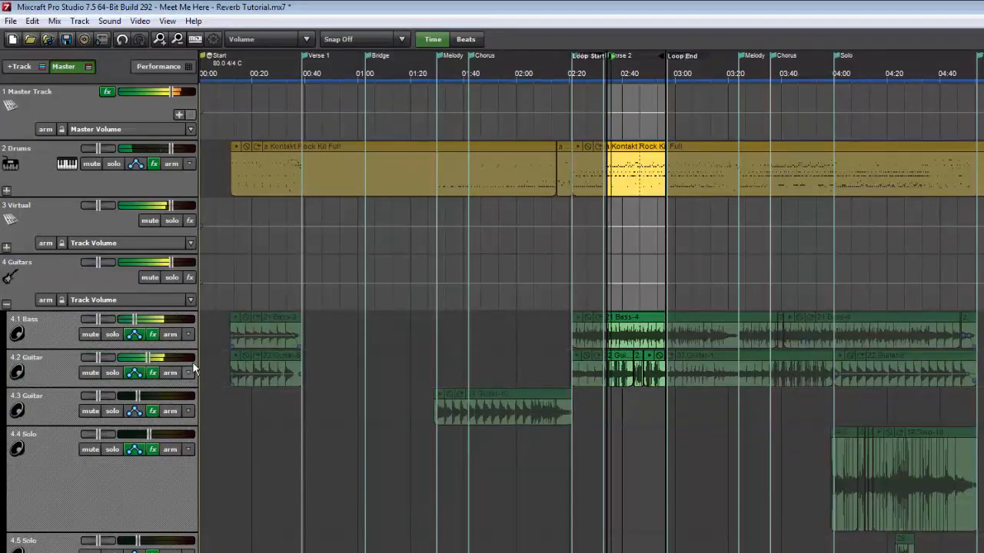
mouse_move(193, 358)
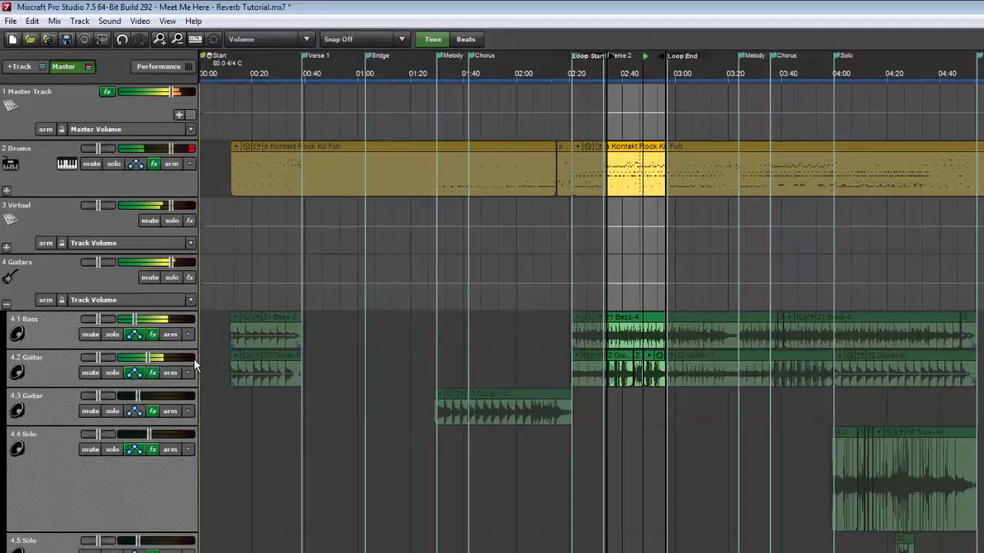
Lower the 4.2 Guitar reverb's Wet Mix slightly, close its windows and audition the guitar in the mix
left_click(154, 373)
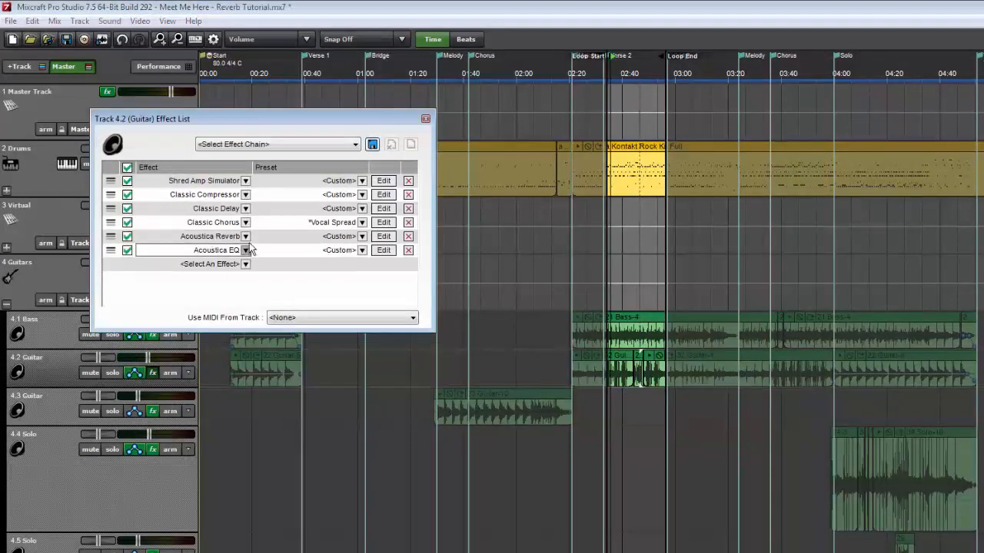
left_click(384, 236)
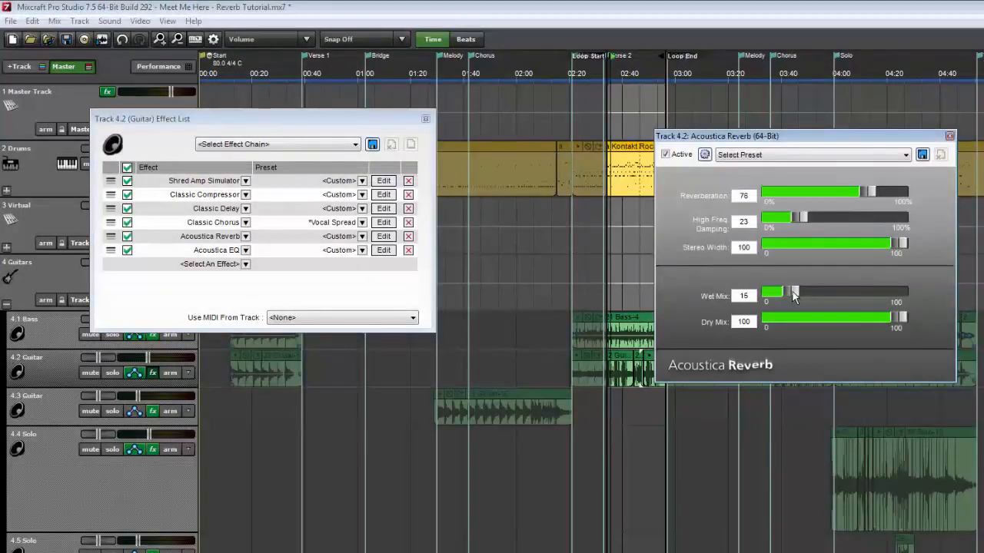
left_click_drag(790, 291, 787, 290)
left_click(951, 136)
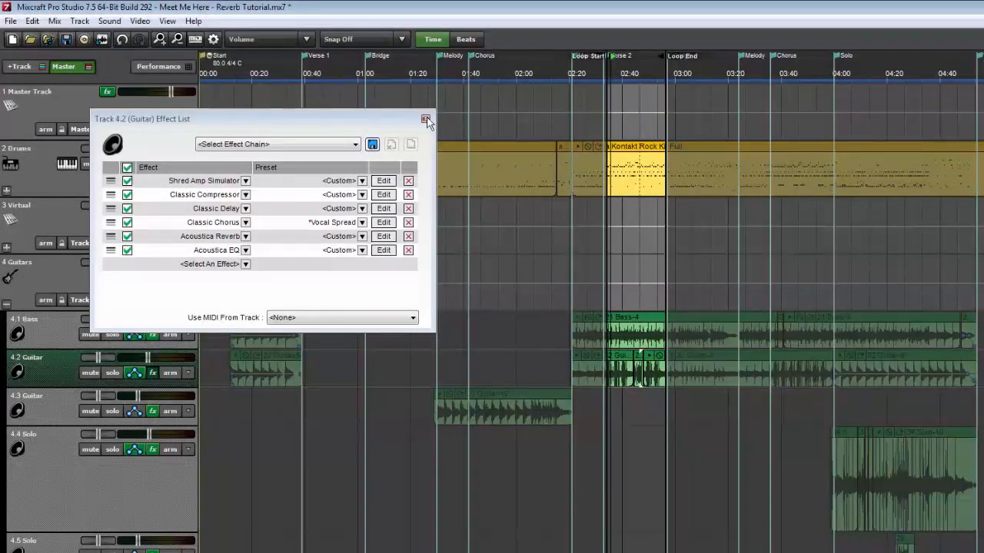
left_click(425, 119)
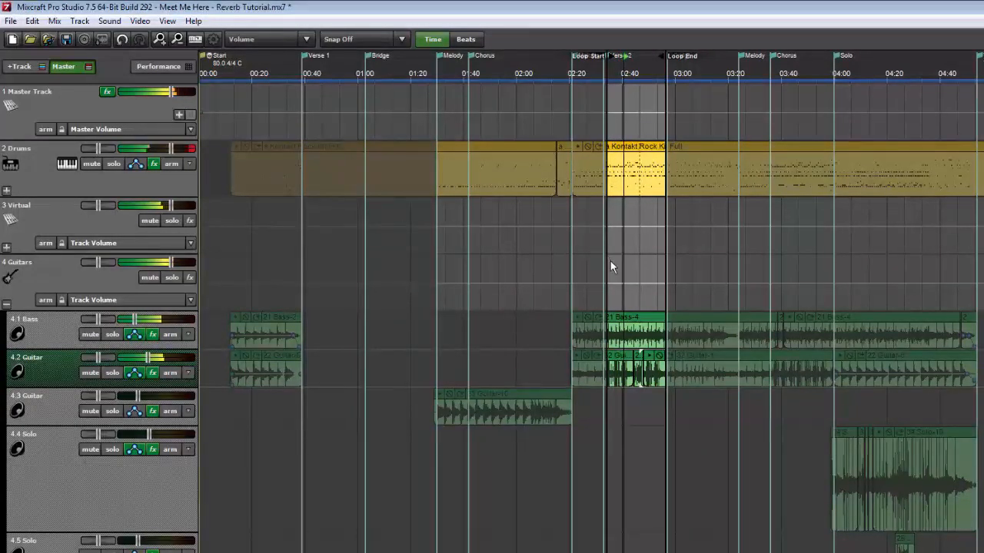
key("space")
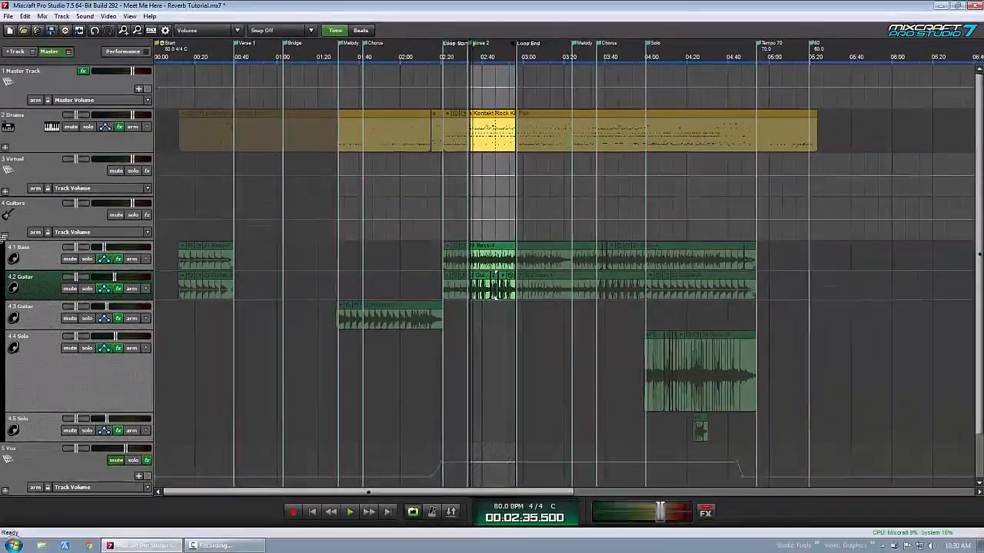
Collapse the Guitars submix, then expand and solo the Drums track
left_click(5, 237)
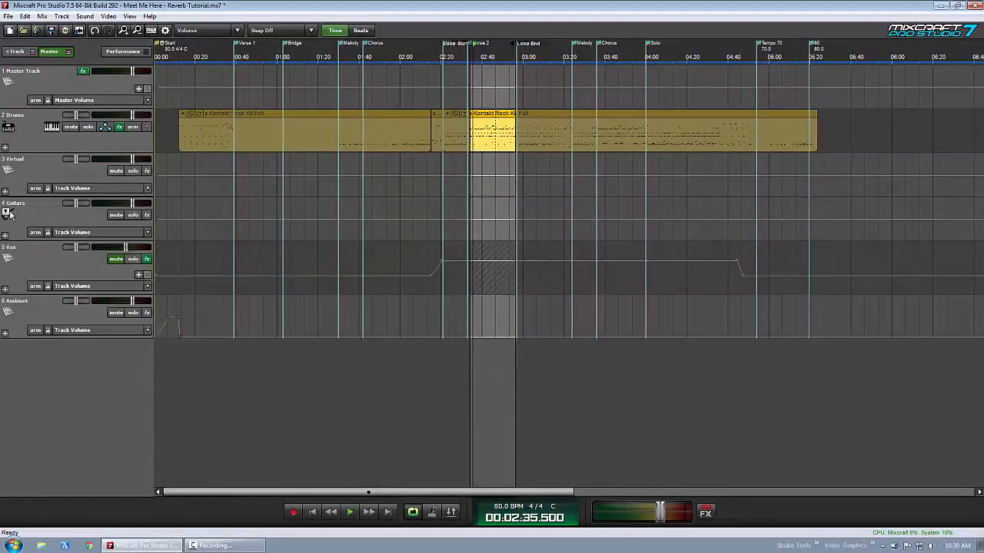
left_click(4, 147)
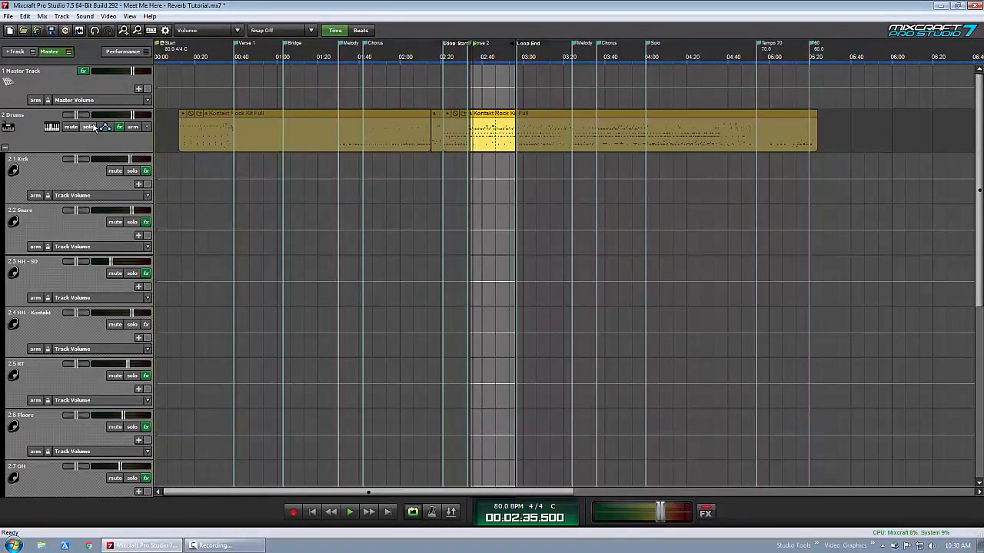
mouse_move(109, 166)
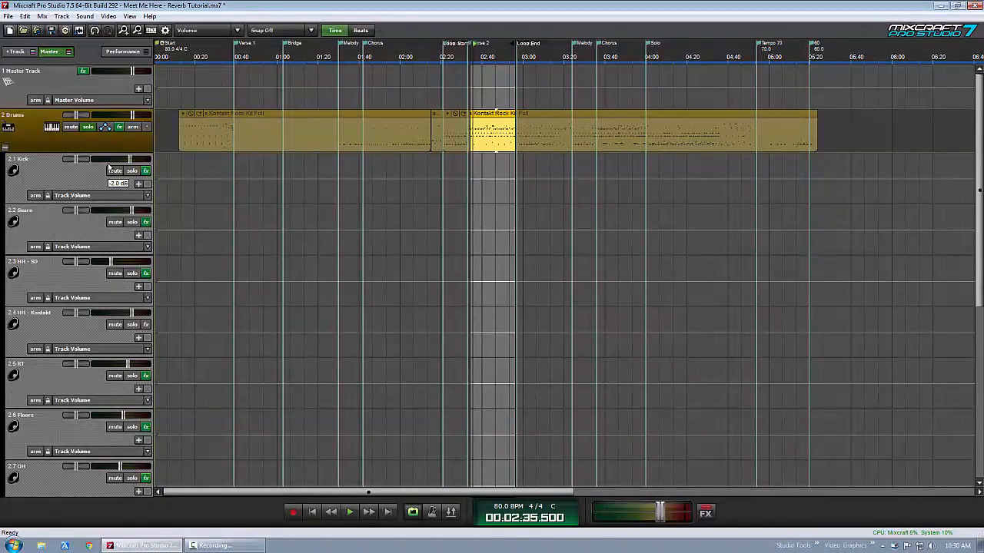
Check which effects are on the 2.1 Kick track and audition the soloed drums
left_click(145, 173)
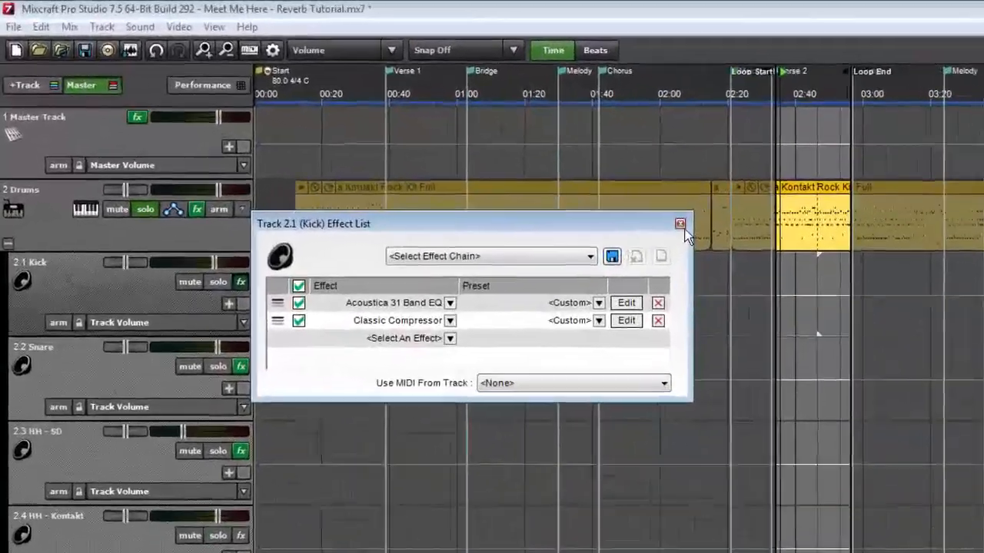
left_click(680, 224)
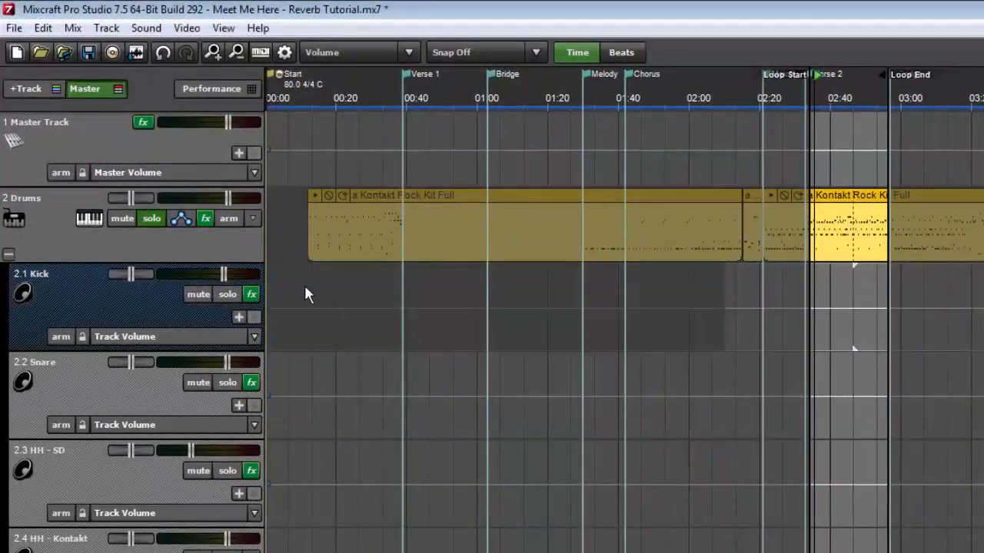
key("space")
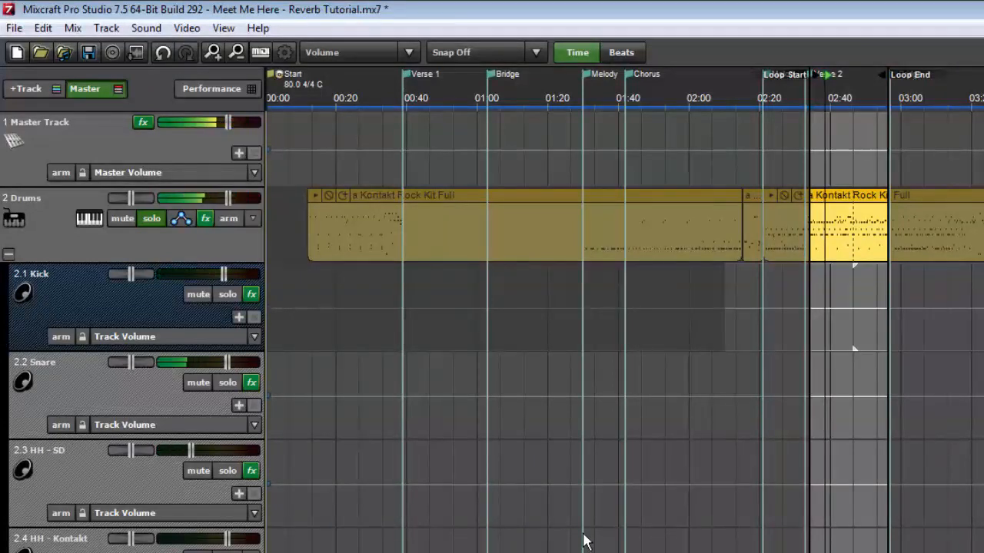
key("space")
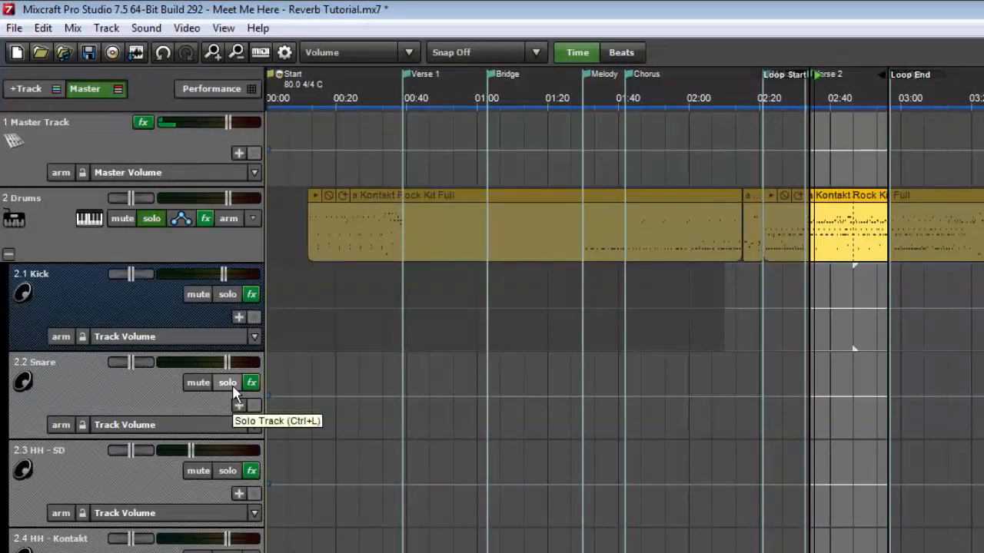
Solo the 2.2 Snare track and audition it on its own
left_click(235, 394)
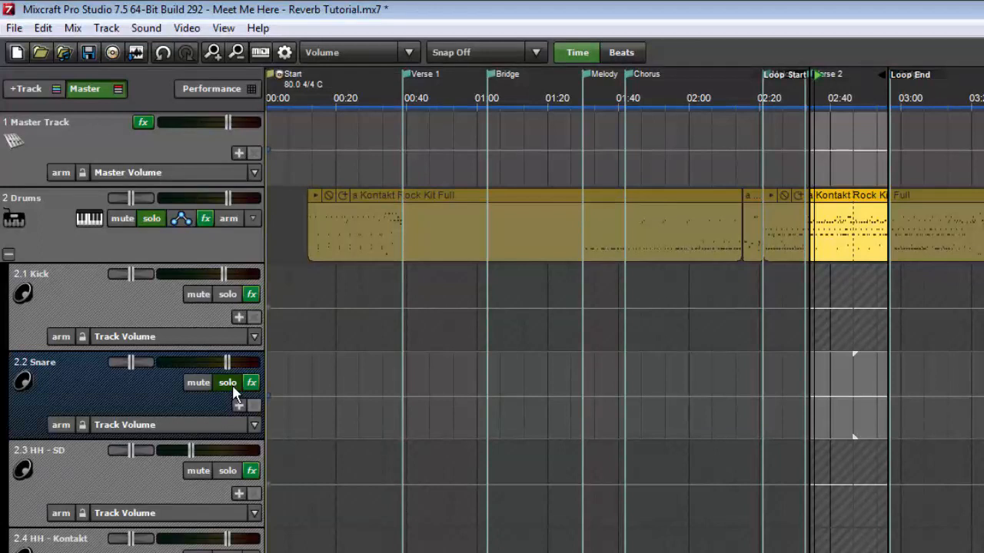
key("space")
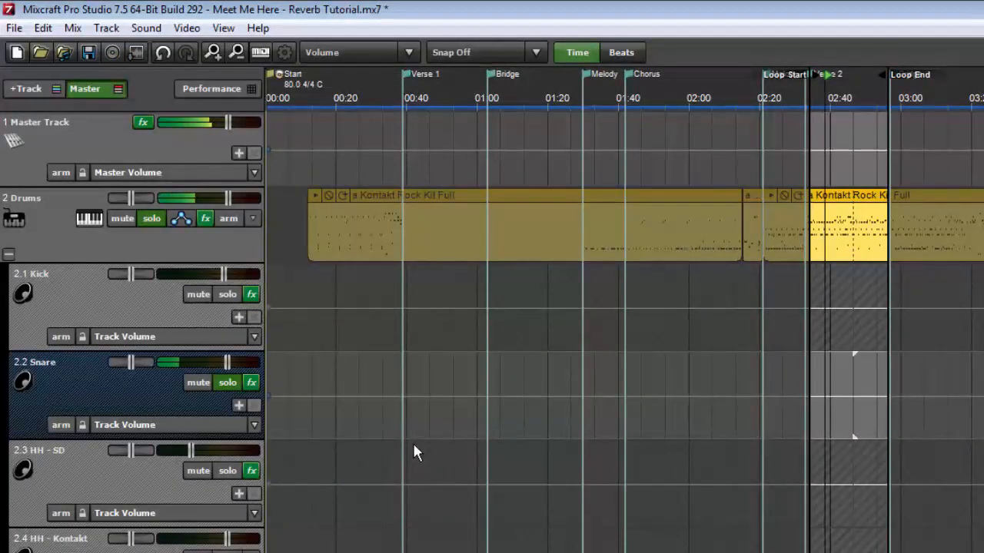
key("space")
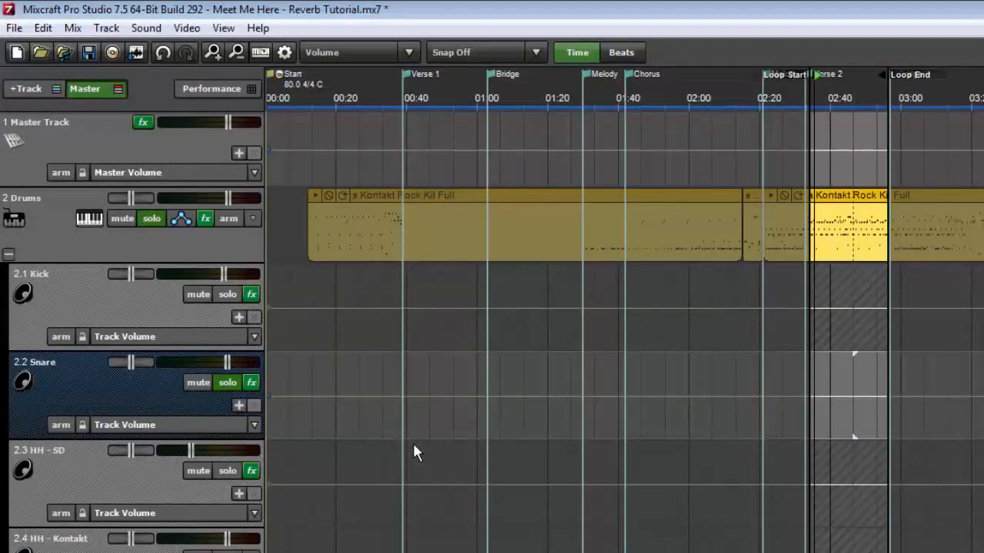
Open the Fusion Field reverb from the 2.2 Snare effect list and examine its High Damp, Decay and Attack settings
left_click(252, 382)
left_click_drag(419, 323, 358, 176)
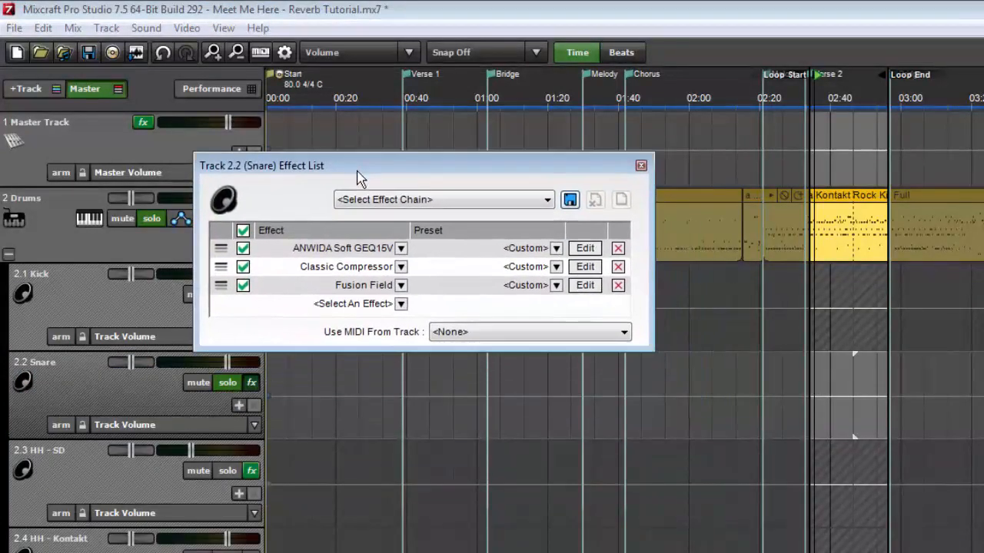
left_click(584, 285)
left_click_drag(776, 265, 479, 268)
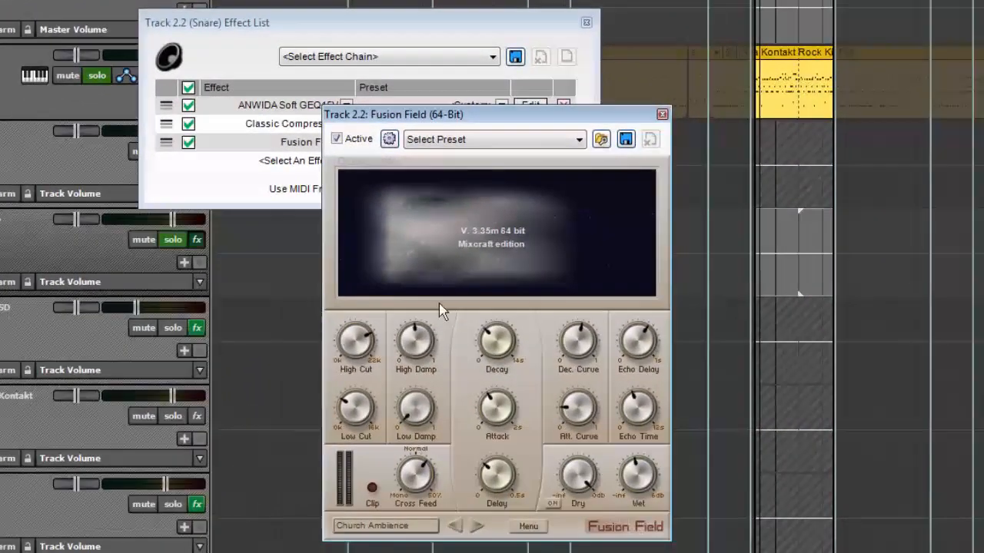
mouse_move(419, 332)
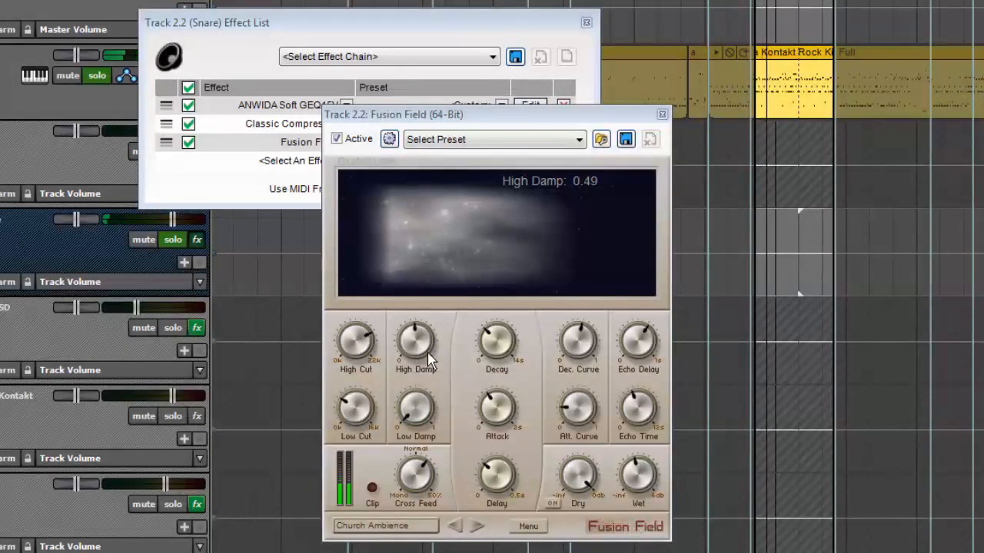
mouse_move(496, 348)
left_click_drag(496, 347, 496, 346)
mouse_move(501, 413)
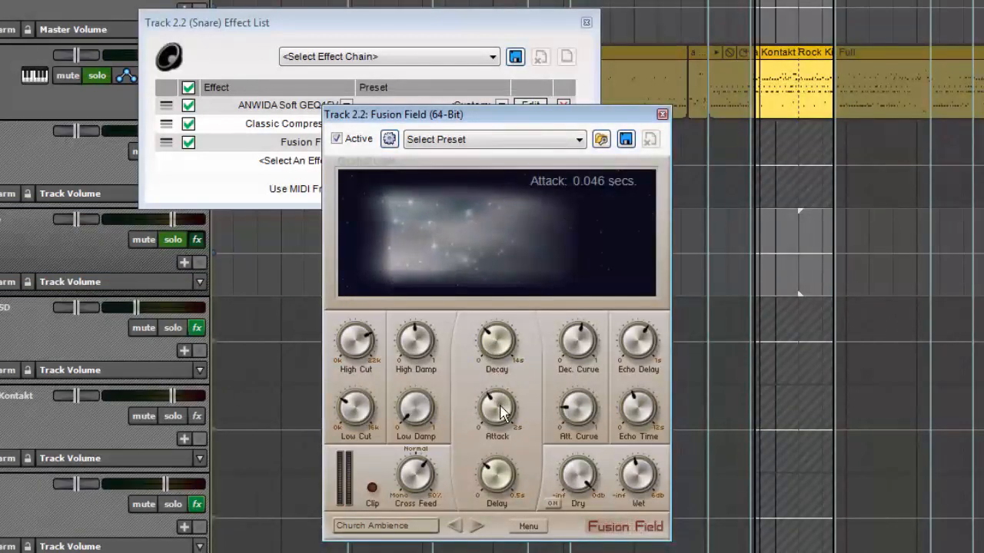
Audition the snare's Fusion Field reverb with a longer Attack, and bring the Attack back down to a short time
left_click_drag(501, 413, 521, 492)
left_click_drag(505, 398, 513, 321)
mouse_move(498, 406)
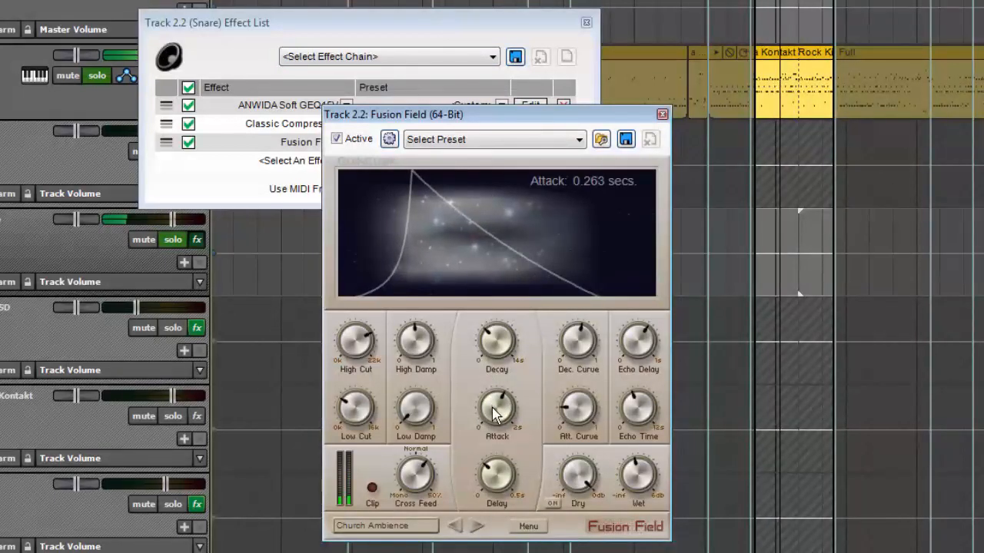
left_click_drag(501, 413, 487, 466)
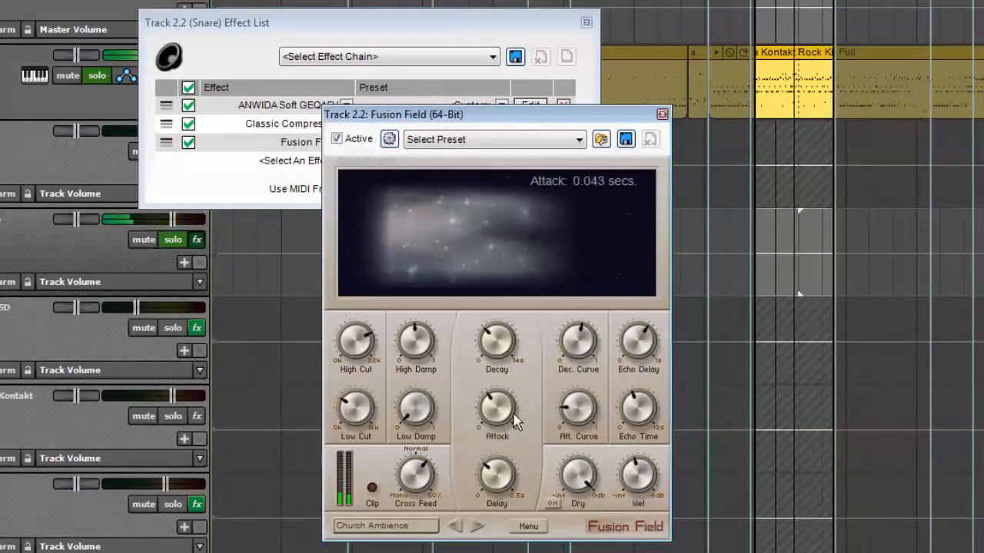
left_click_drag(515, 428, 506, 435)
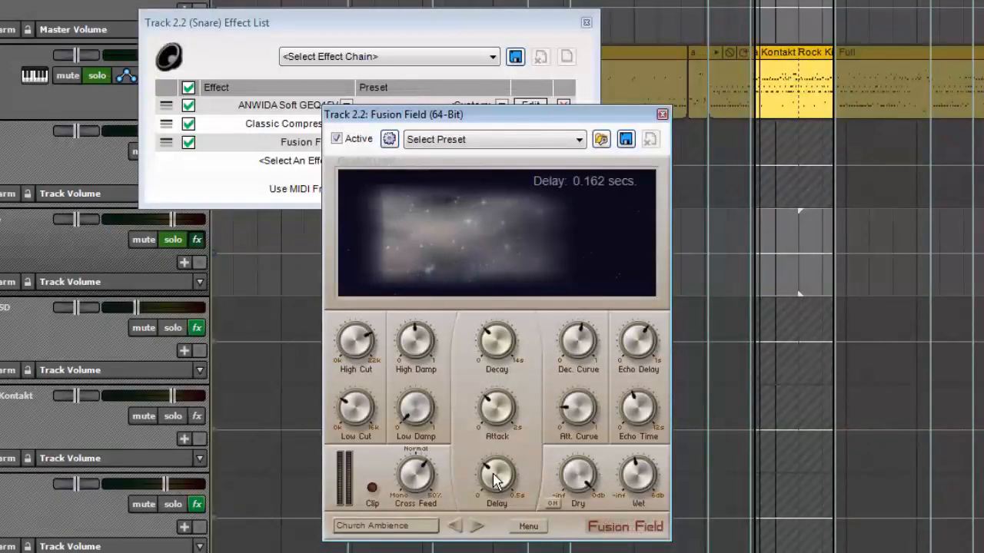
Compare the snare reverb with its Delay at 0.000 secs, and set the Delay to about 0.179 secs
left_click_drag(494, 474, 494, 500)
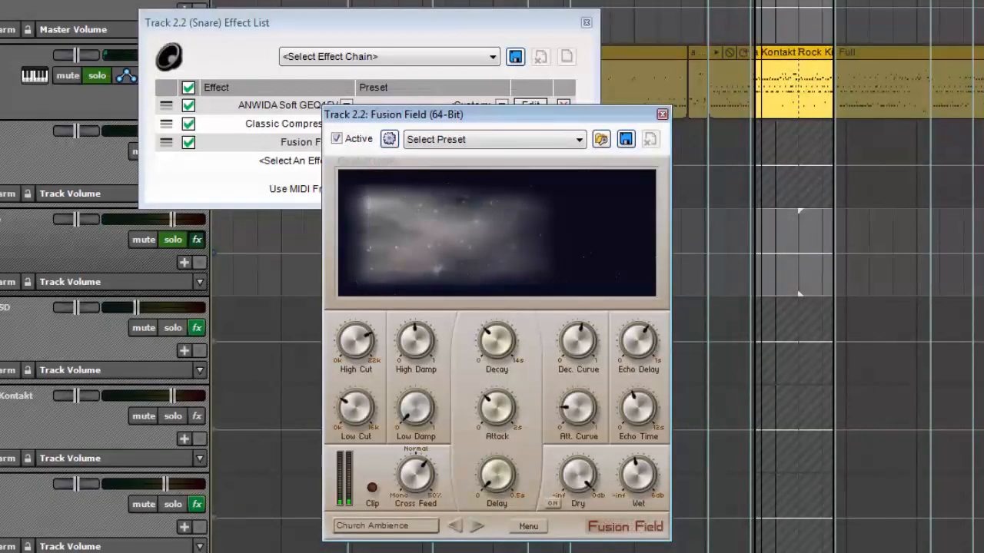
mouse_move(494, 486)
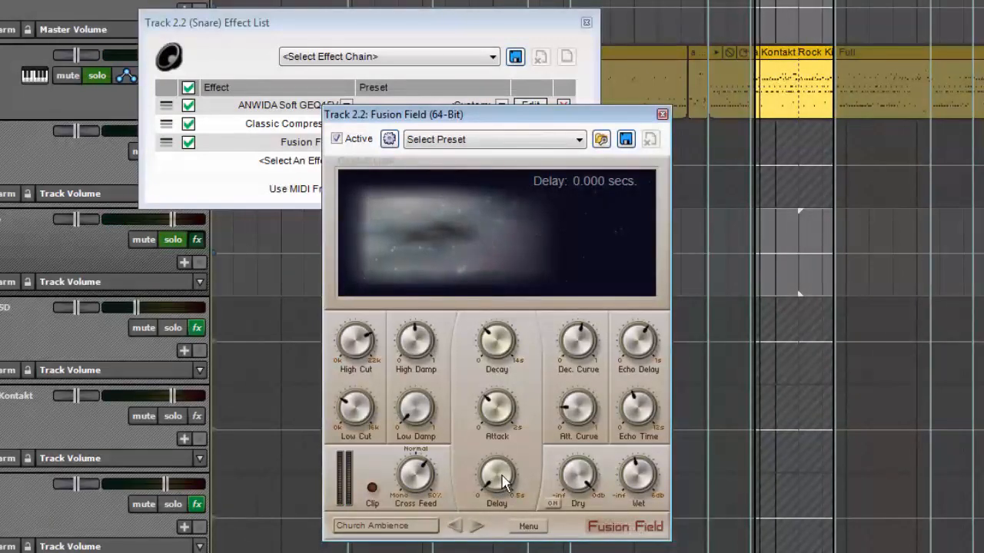
left_click_drag(503, 482, 517, 366)
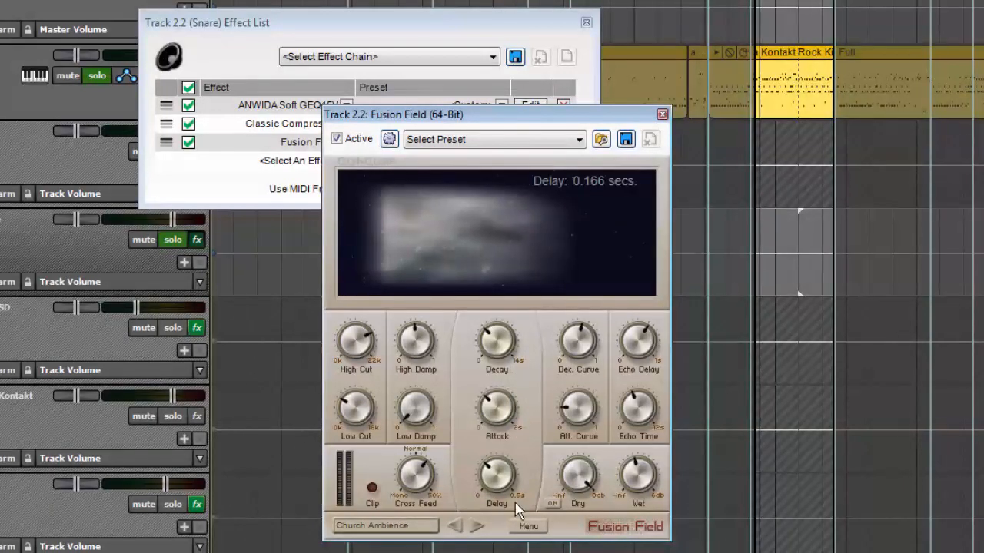
key("space")
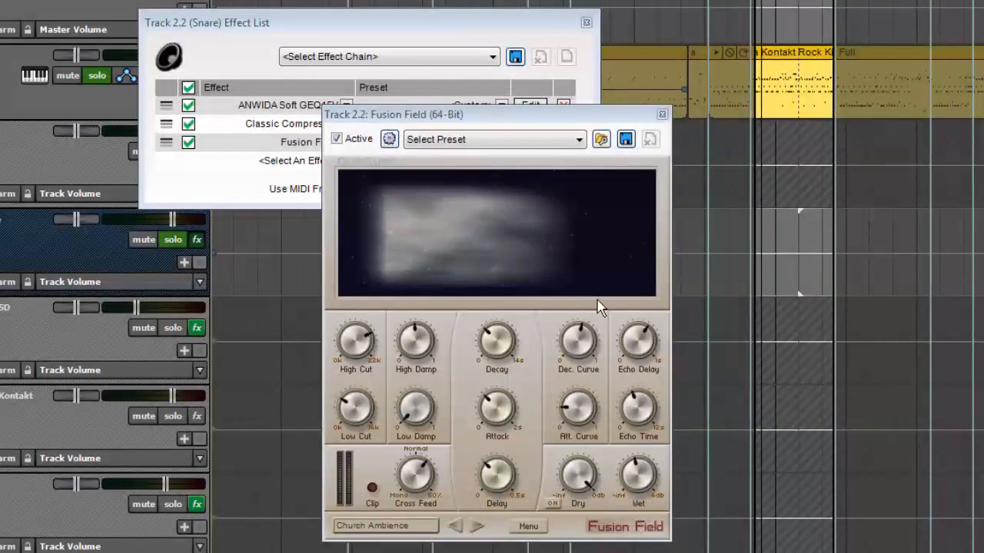
left_click_drag(498, 473, 501, 461)
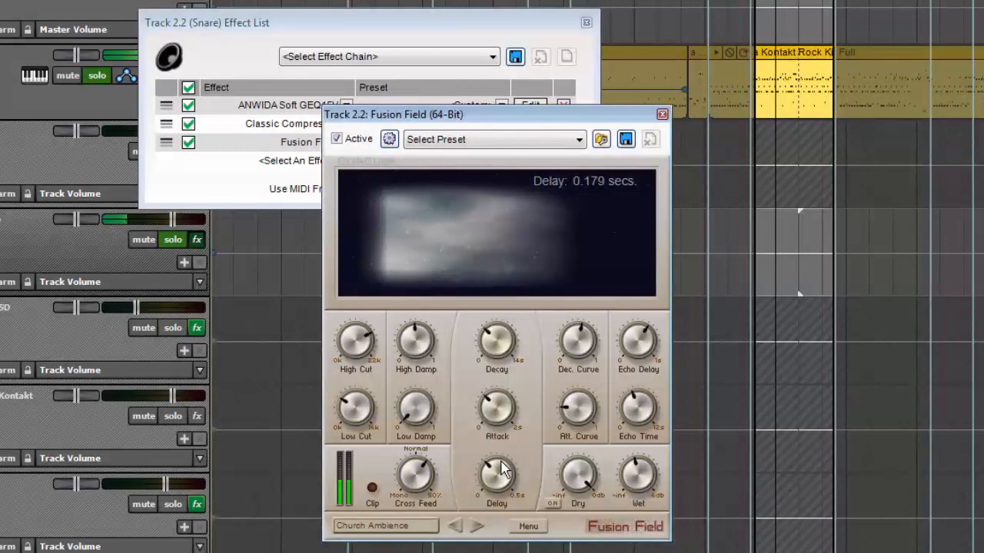
Compare the snare reverb with its Wet gain at -inf and at maximum, and return it to a moderate level
mouse_move(572, 464)
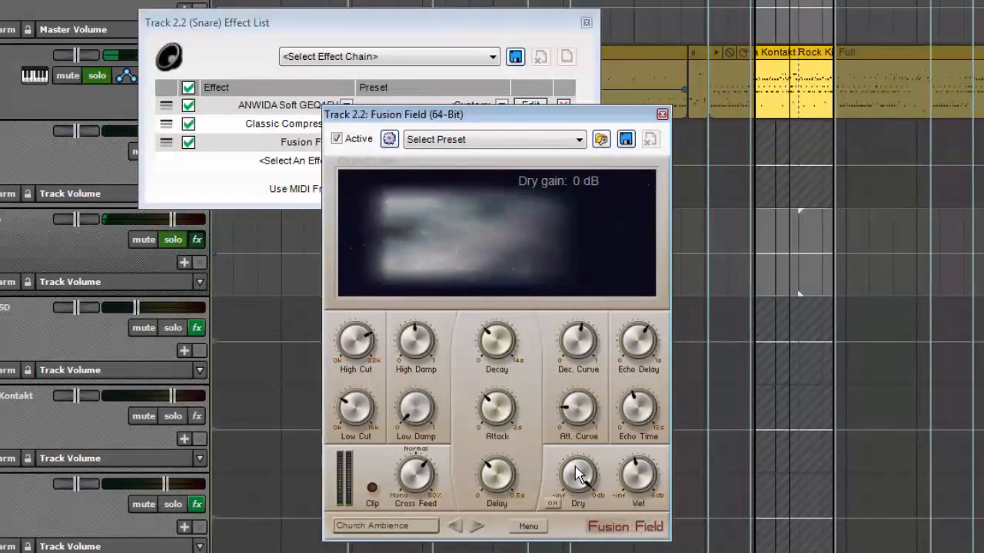
mouse_move(642, 480)
left_click_drag(643, 479, 637, 482)
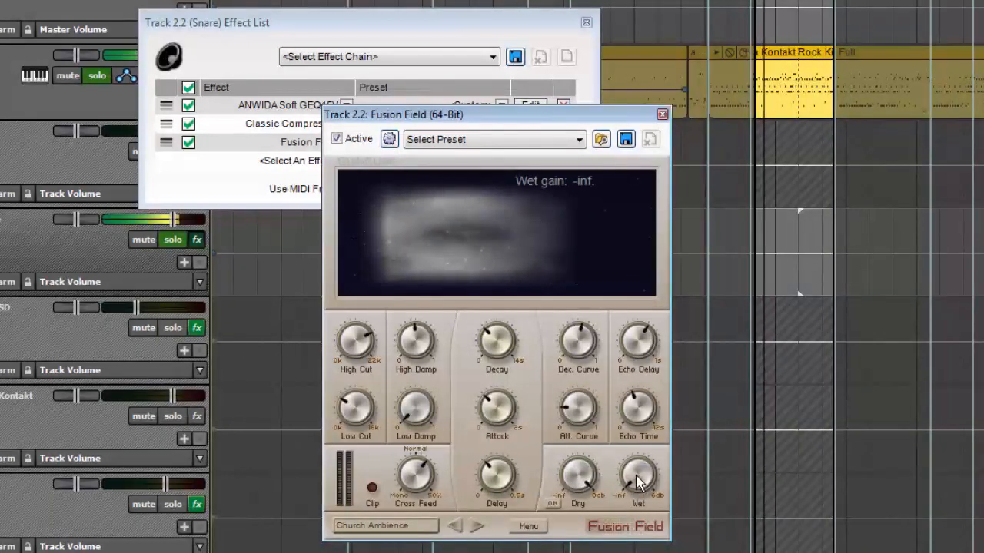
left_click_drag(636, 477, 664, 120)
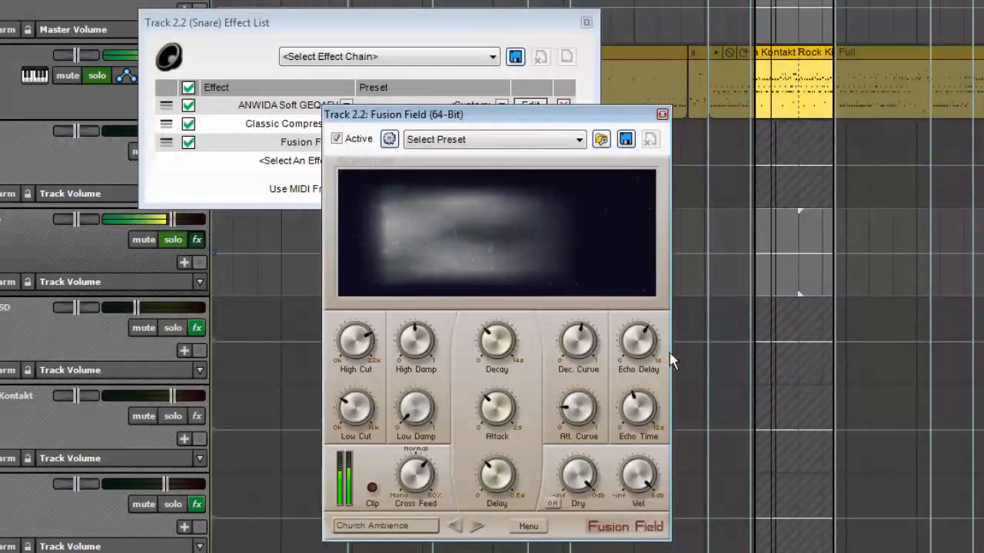
left_click_drag(648, 472, 644, 550)
left_click_drag(641, 493, 637, 510)
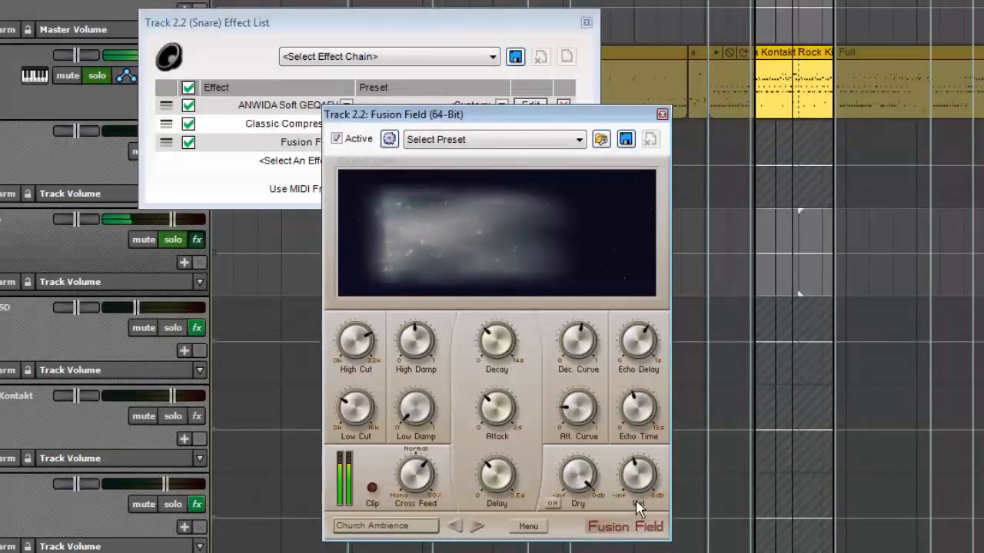
Close the snare's reverb and effect list windows, unsolo the snare and audition the soloed drums together
left_click(662, 115)
left_click_drag(535, 31, 649, 25)
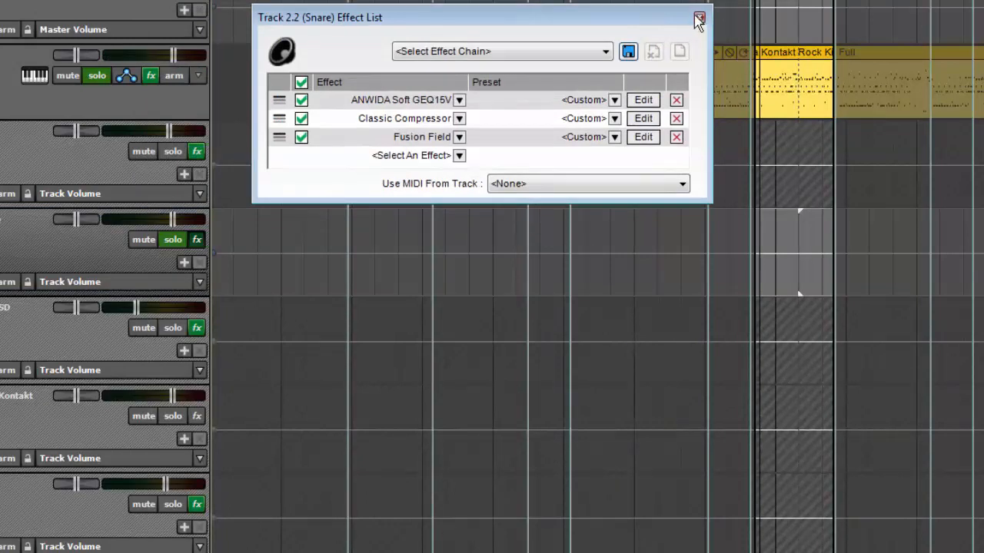
left_click(699, 18)
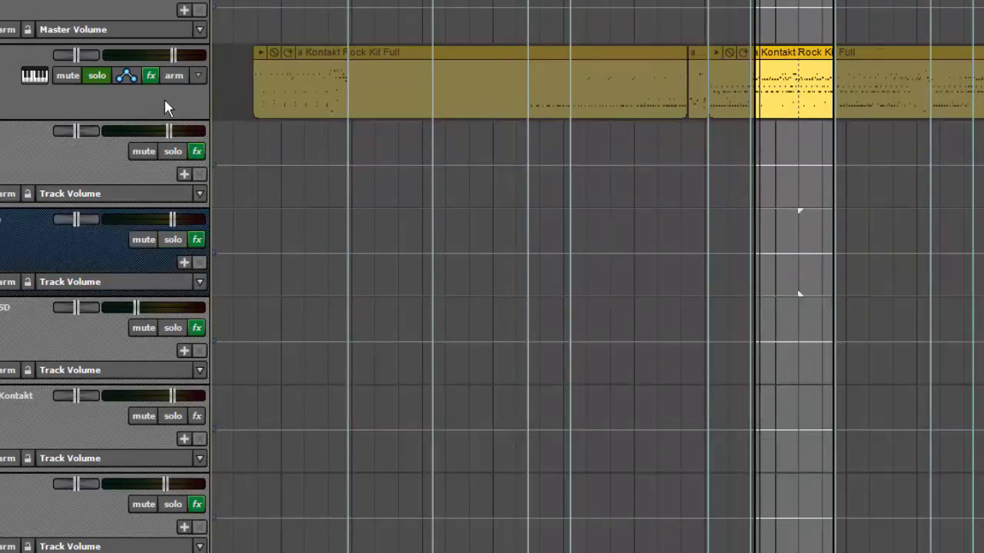
key("space")
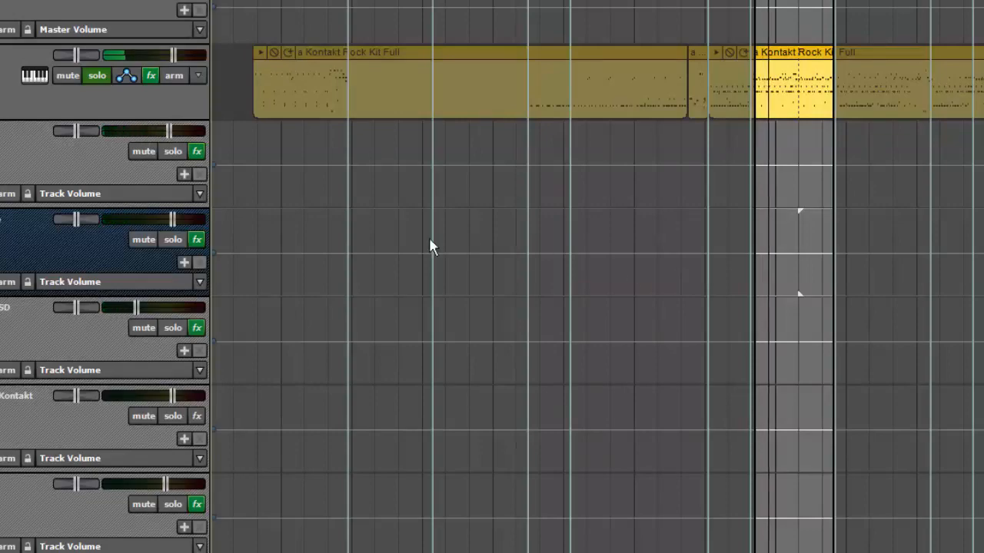
key("space")
Unsolo the Drums track, audition it with the other instruments and collapse the Drums submix
left_click(92, 75)
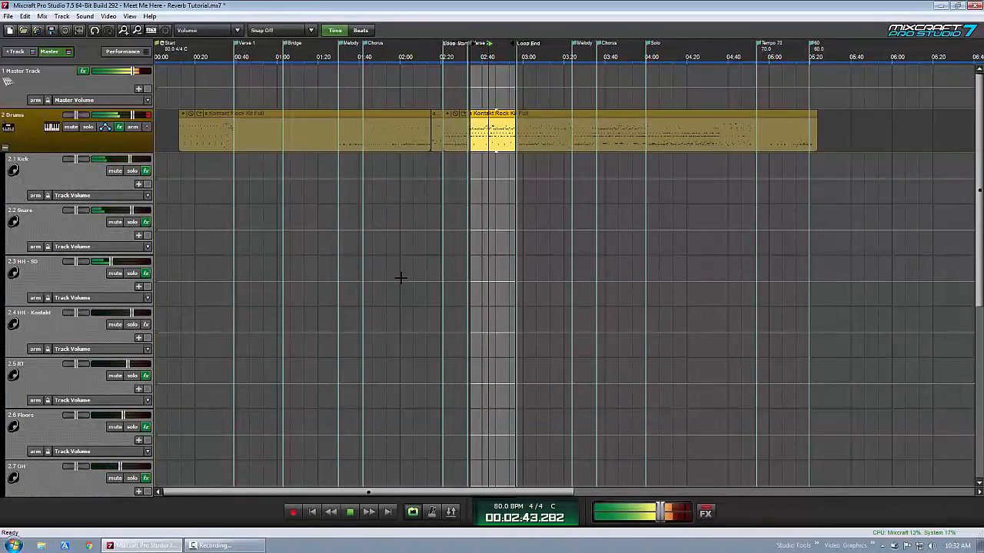
key("space")
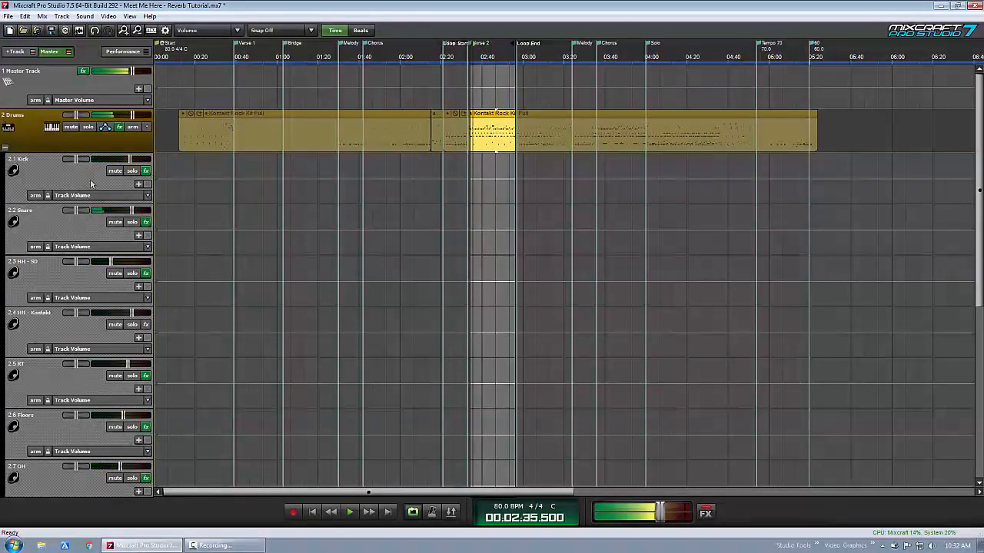
left_click(5, 148)
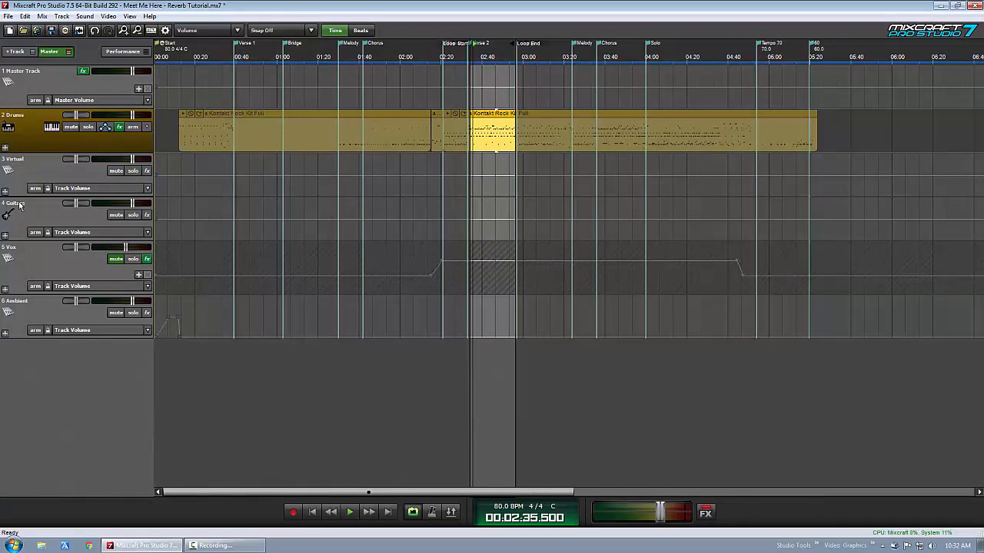
Expand the Virtual submix, solo it together with the 3.3 Piano track and audition the piano
left_click(5, 192)
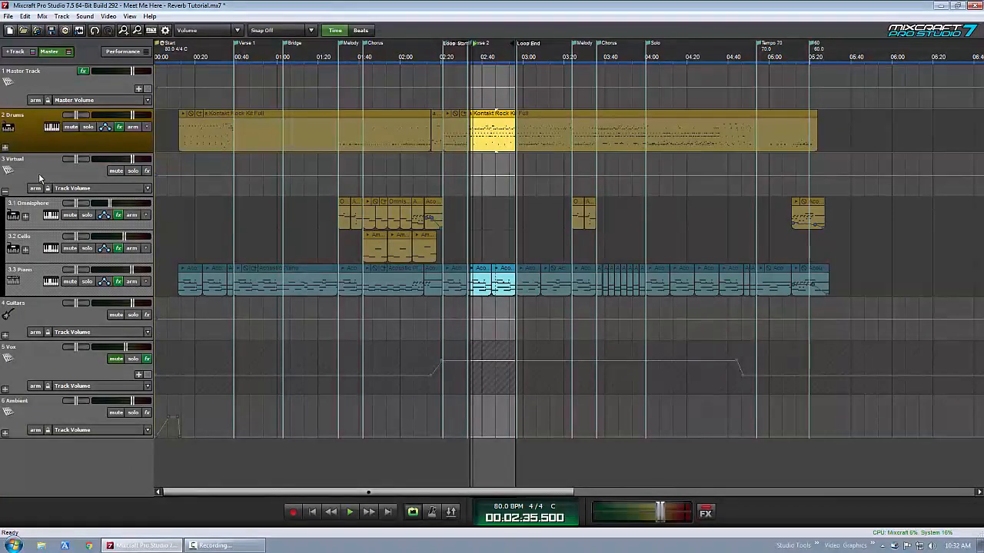
left_click(131, 171)
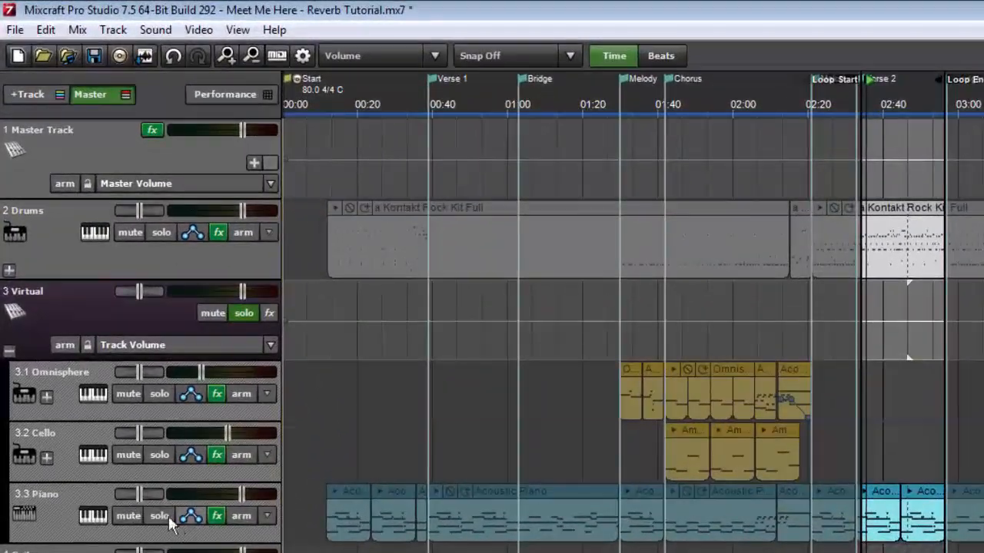
left_click(159, 515)
key("space")
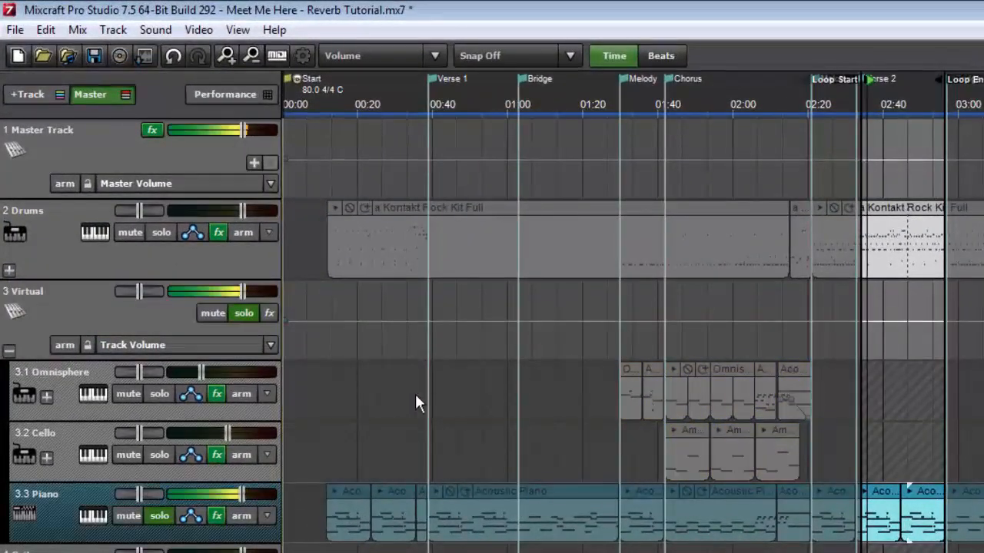
Open the Acoustica Pro Studio Reverb from the 3.3 Piano effect list and place its window fully in view
left_click(215, 516)
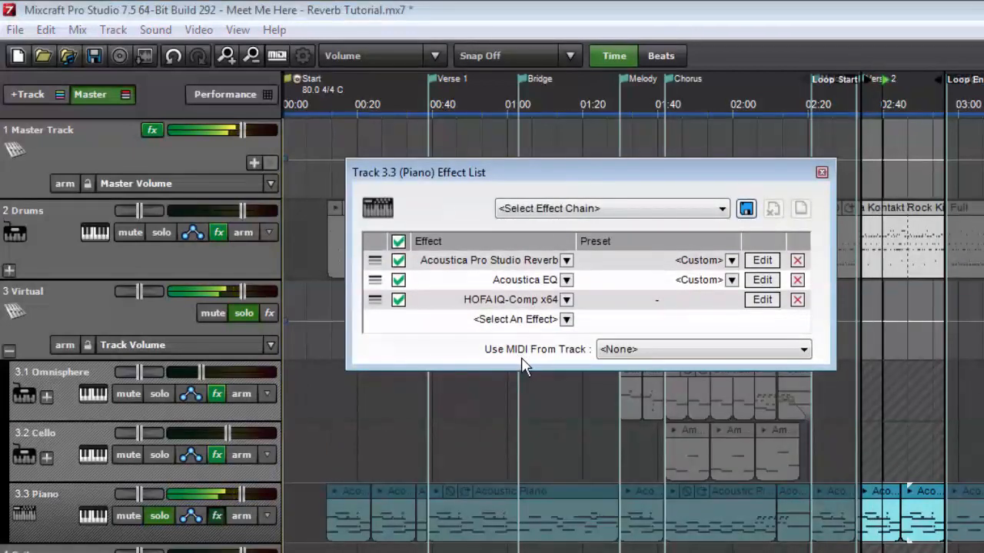
left_click(763, 260)
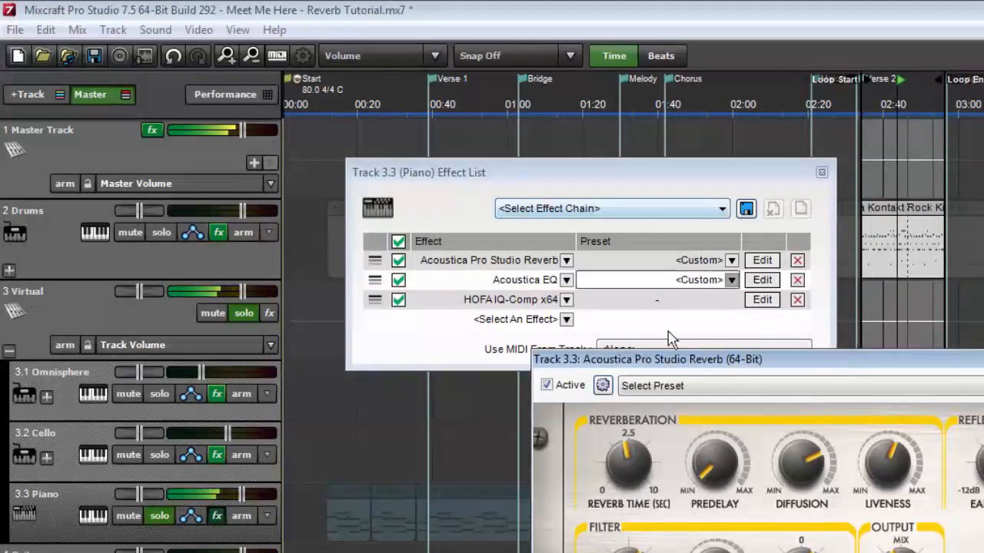
left_click_drag(757, 368, 461, 163)
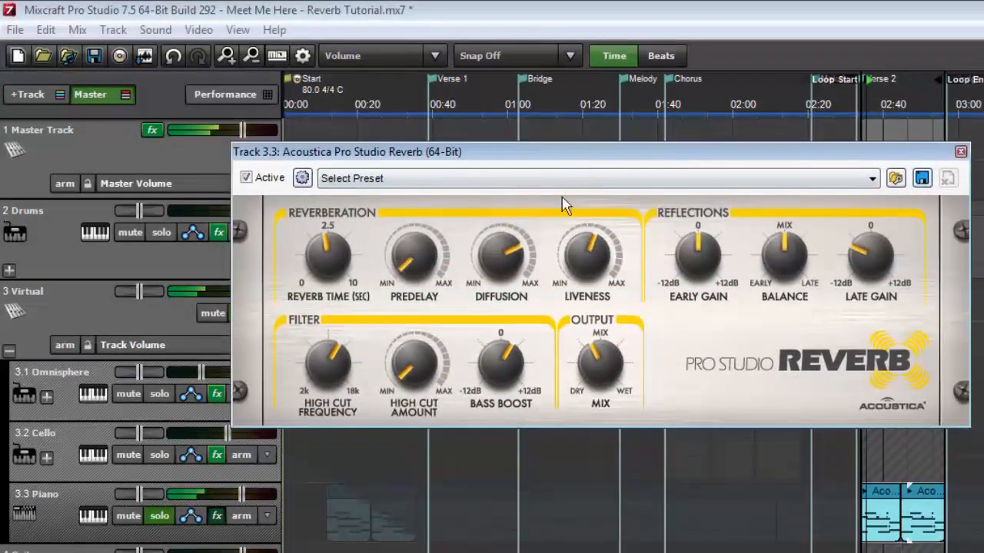
left_click_drag(593, 159, 563, 158)
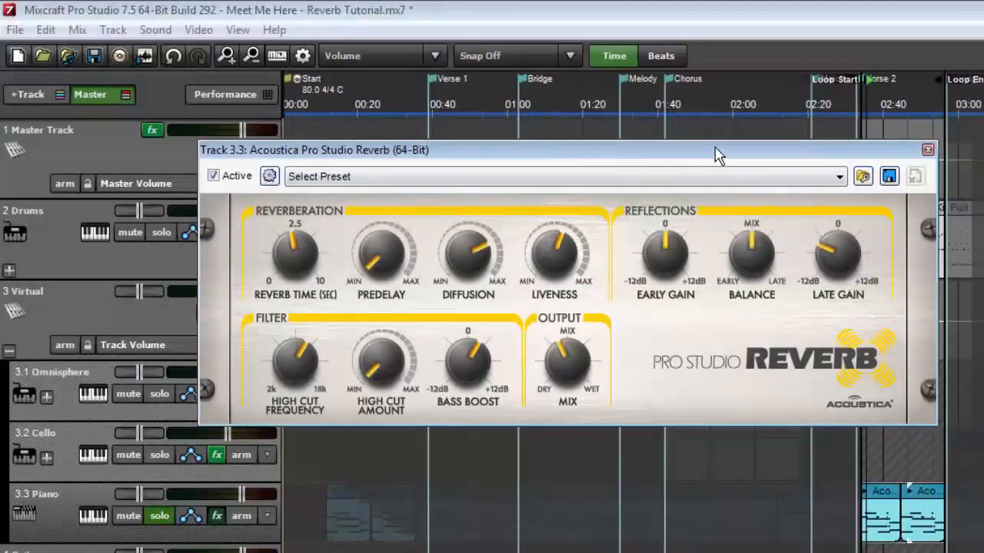
left_click_drag(715, 154, 722, 150)
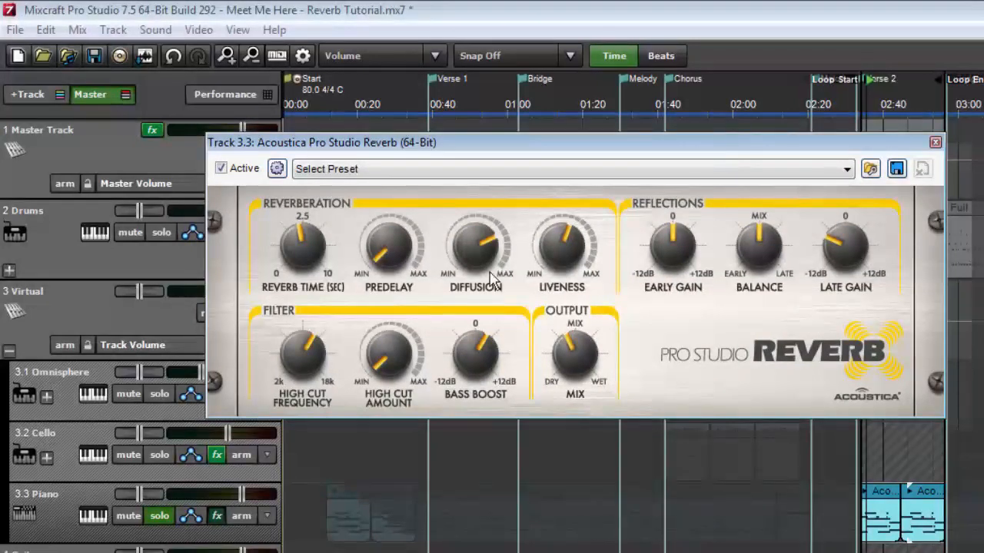
Audition the piano with the reverb's Bass Boost at +12dB, reduce it to a moderate boost and stop playback
left_click(83, 514)
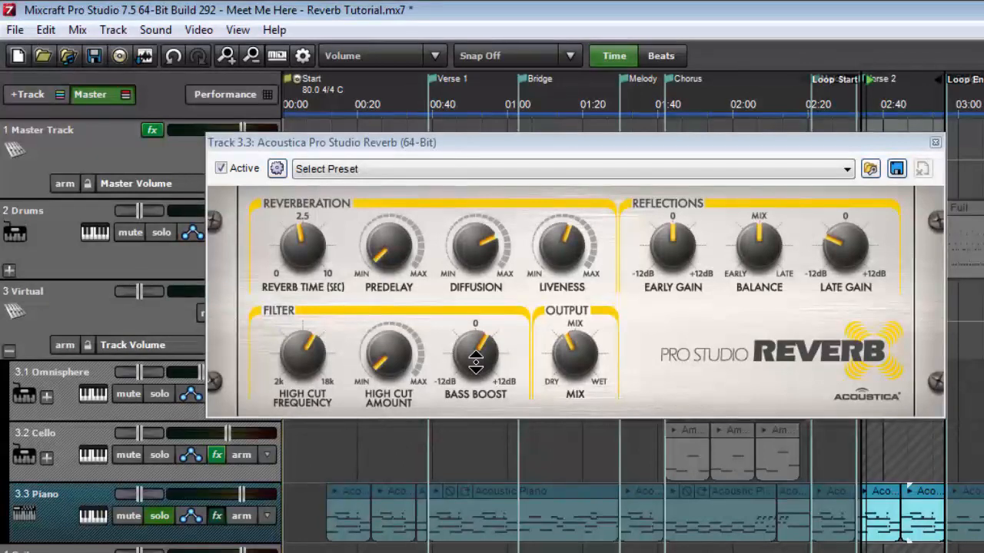
key("space")
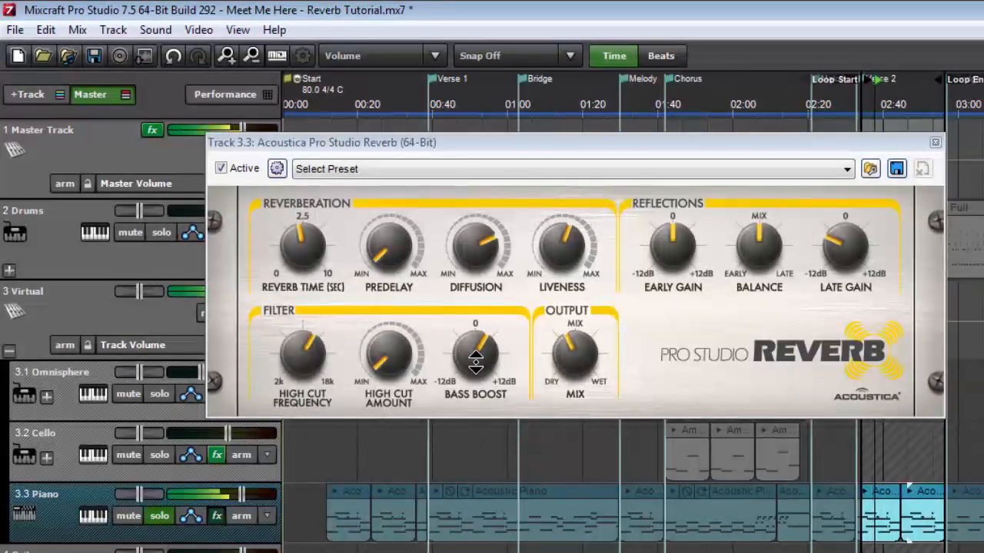
left_click_drag(477, 353, 472, 203)
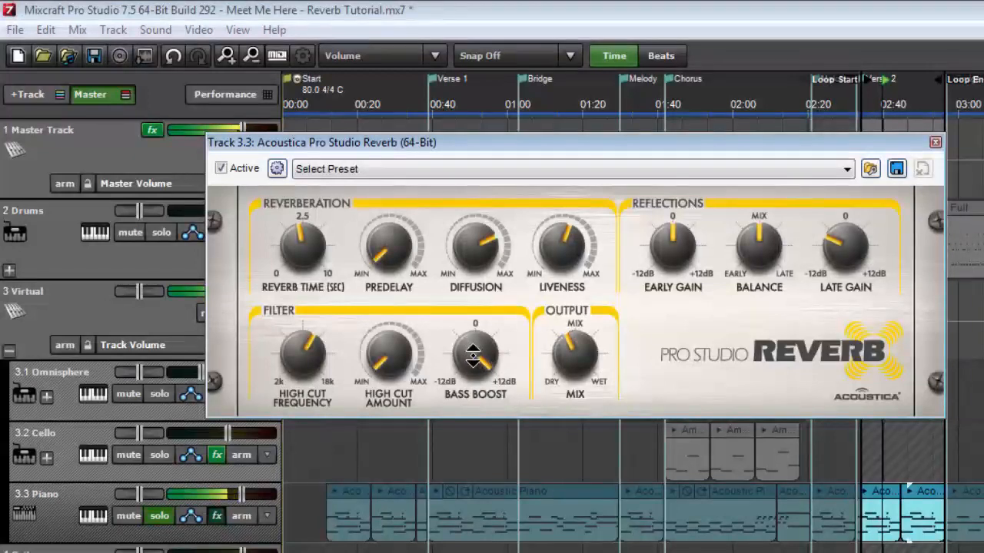
left_click_drag(472, 365, 460, 439)
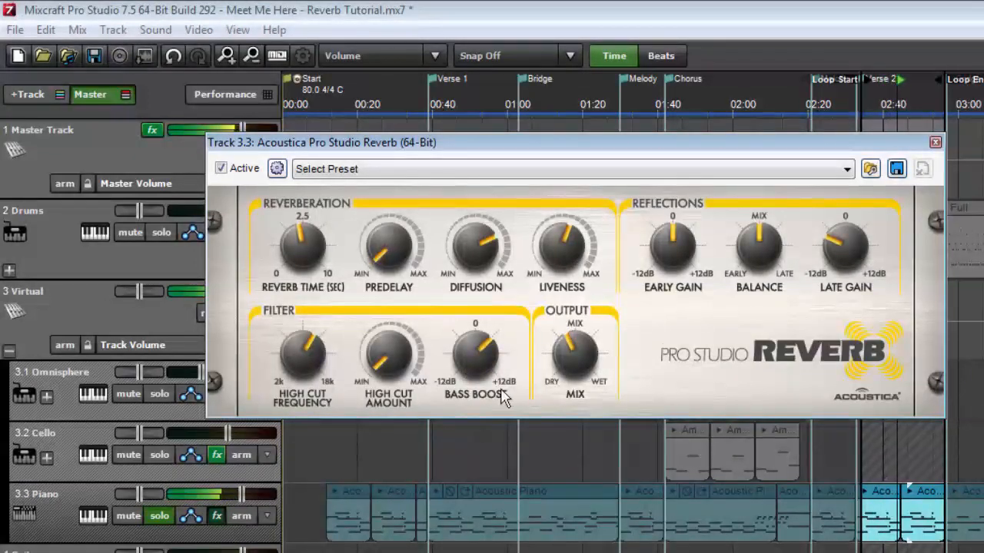
left_click(690, 44)
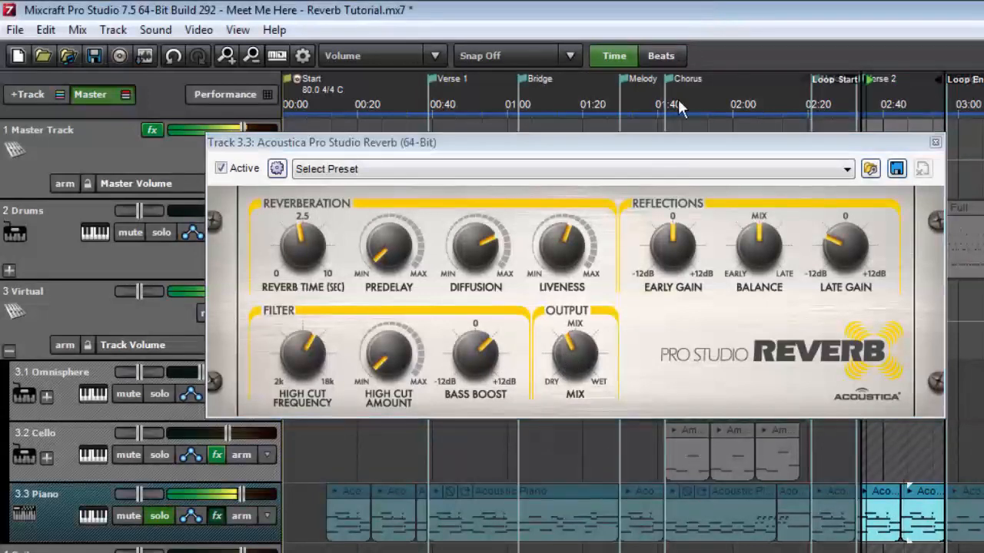
Stop the piano playback and reposition the track 3.3 reverb window over the arrangement
key("space")
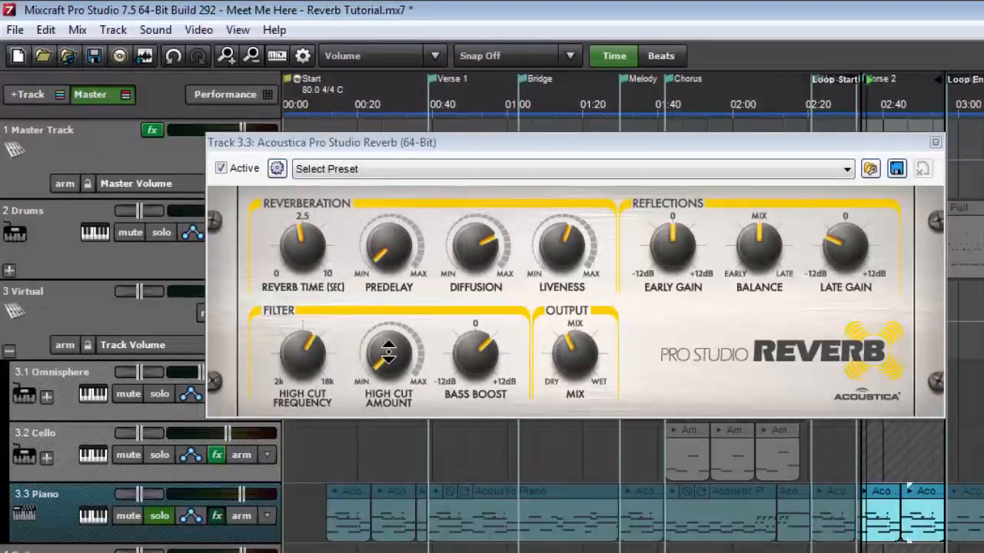
left_click_drag(669, 147, 797, 150)
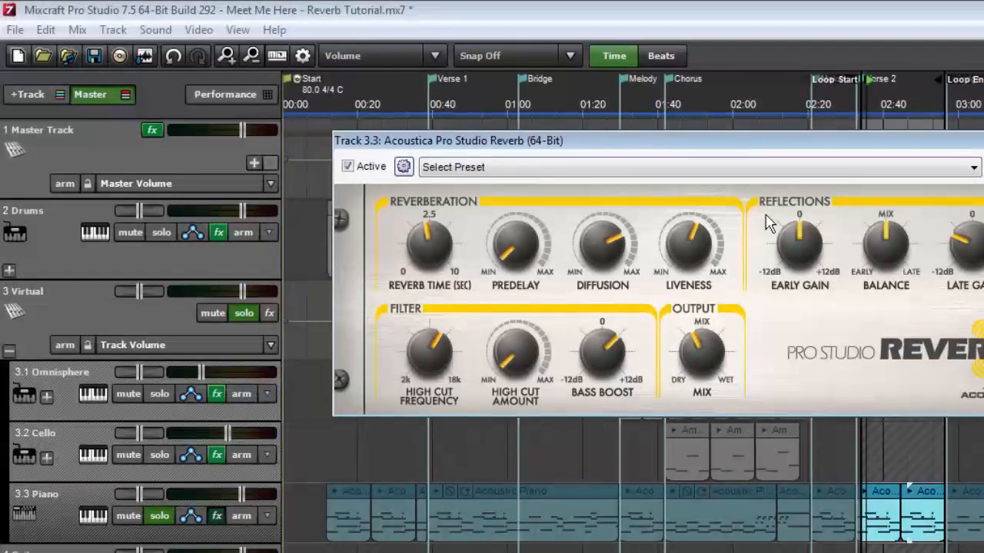
left_click_drag(767, 144, 736, 153)
Play the looped piano, raise the reverb's Mix moderately past the midpoint toward wet and stop playback
left_click(757, 11)
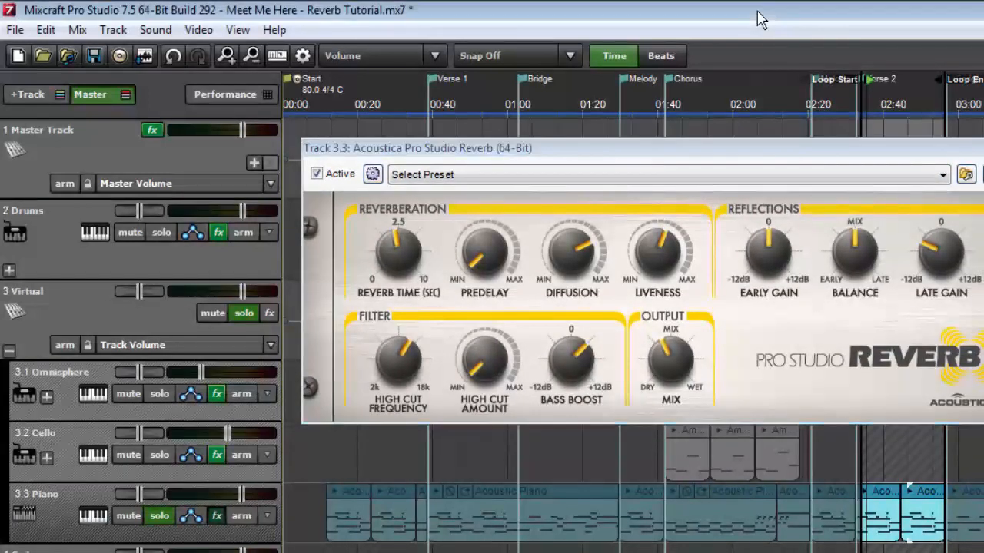
key("space")
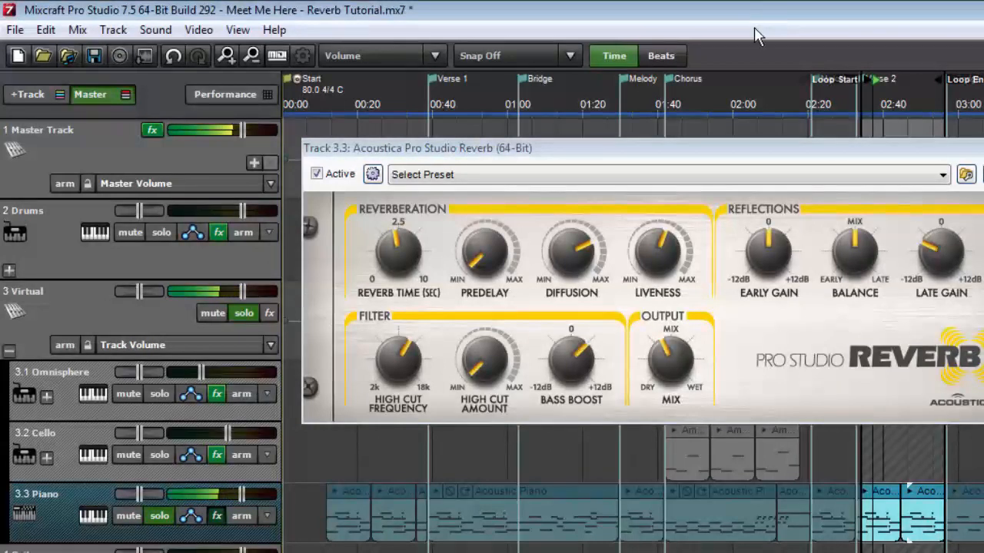
left_click_drag(669, 359, 684, 311)
left_click(728, 37)
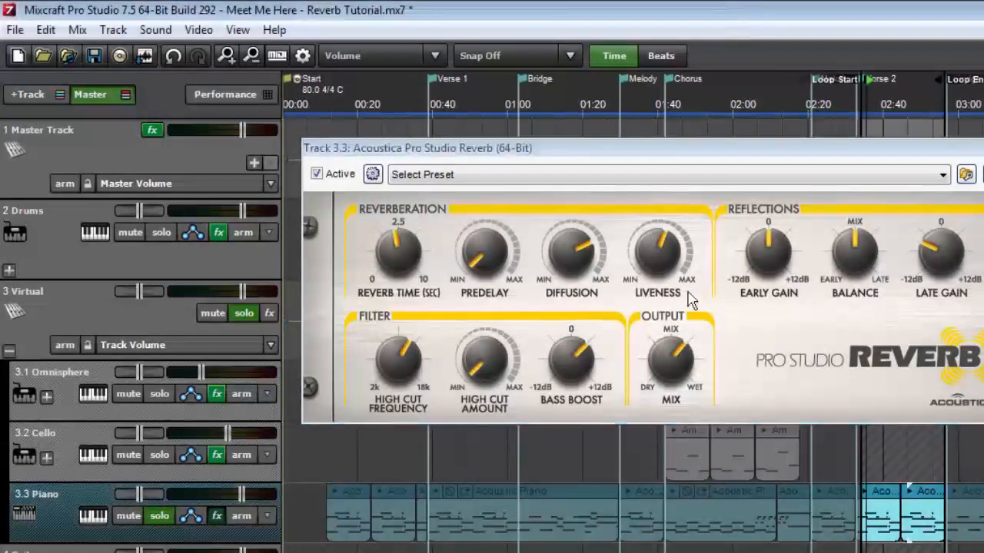
Audition the piano while raising the reverb's Mix all the way to fully wet, ending with playback stopped
key("space")
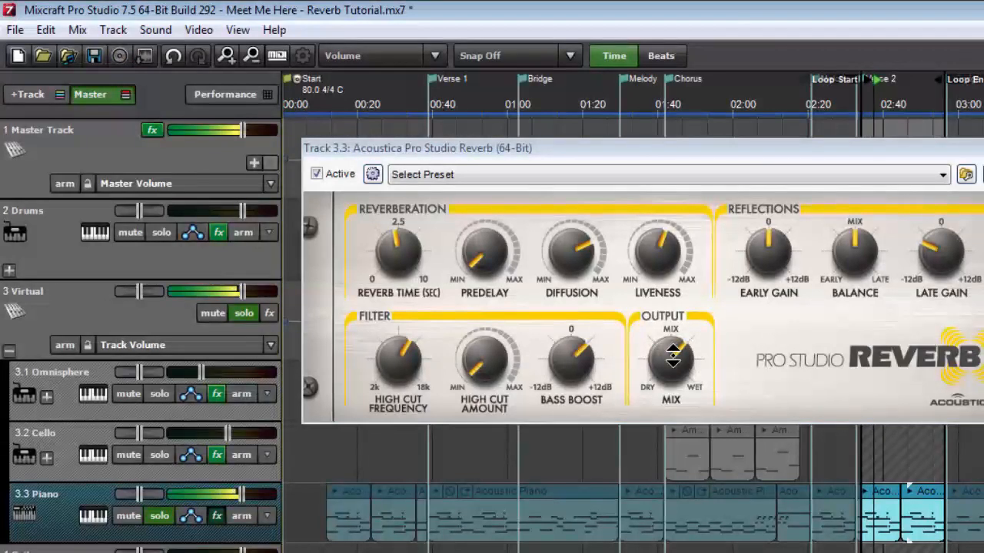
mouse_move(672, 355)
left_mouse_down()
mouse_move(667, 315)
mouse_move(669, 353)
left_mouse_up()
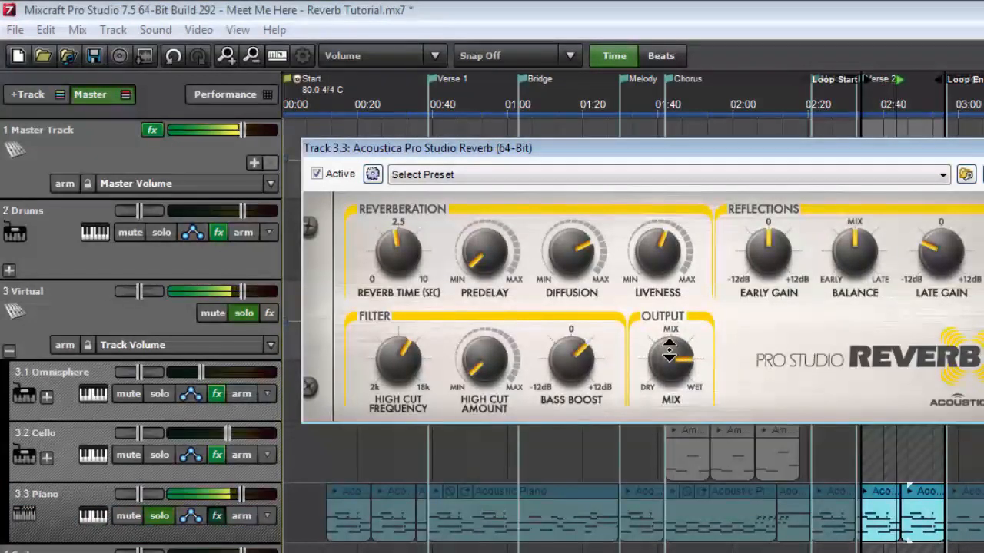
left_click_drag(669, 350, 675, 315)
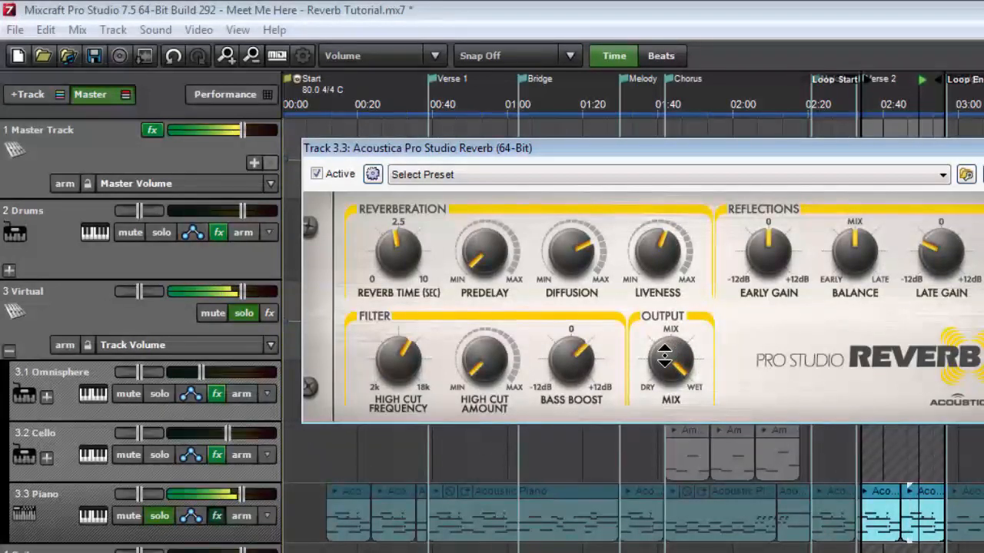
left_click(717, 27)
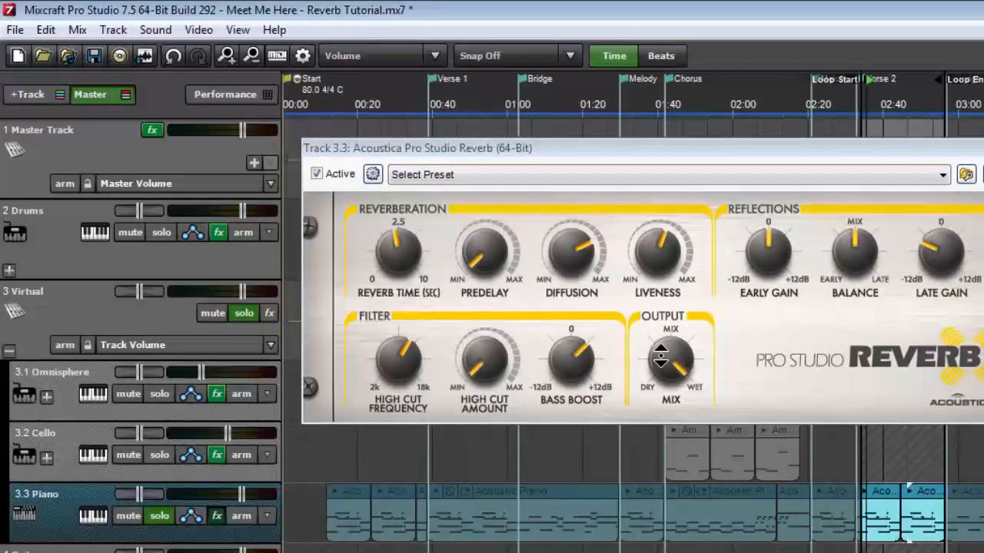
Lower the piano reverb's Mix to the dry side of the midpoint, audition it and reposition the reverb window
left_click_drag(660, 355, 682, 514)
double_click(768, 9)
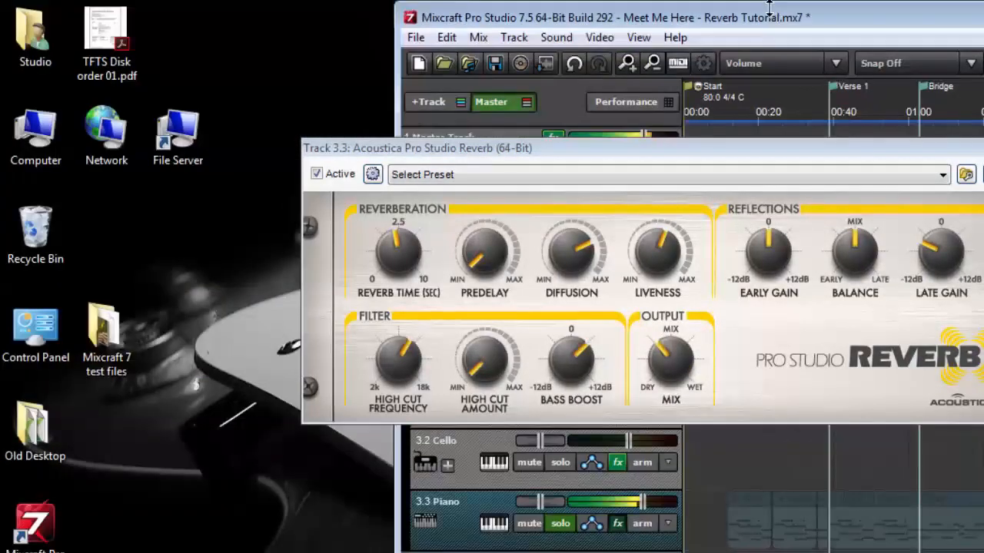
double_click(768, 23)
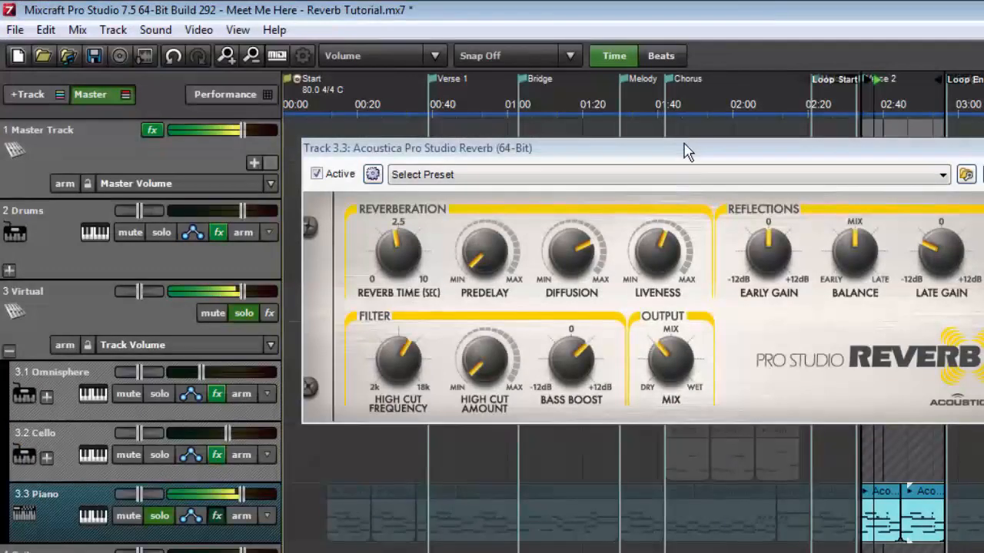
left_click_drag(687, 149, 657, 142)
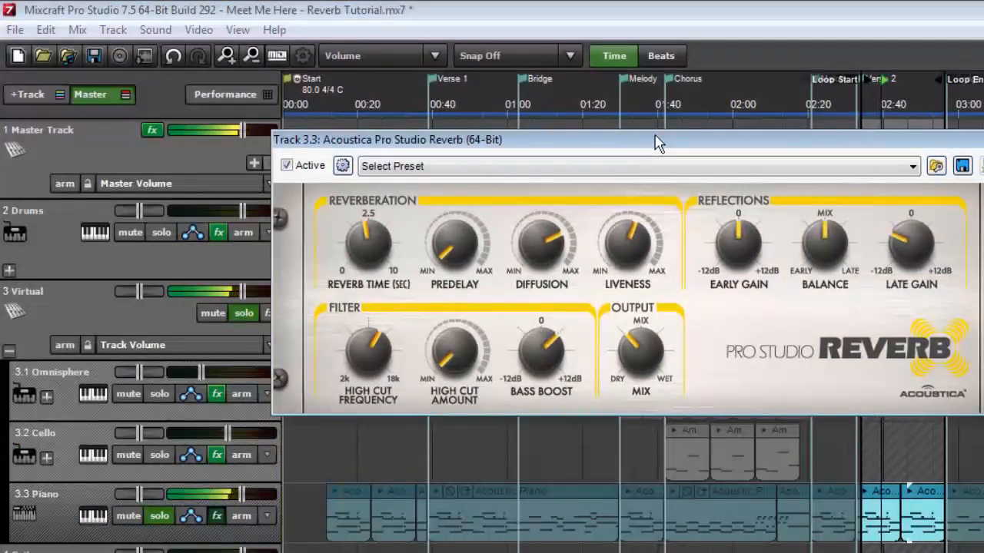
left_click(733, 12)
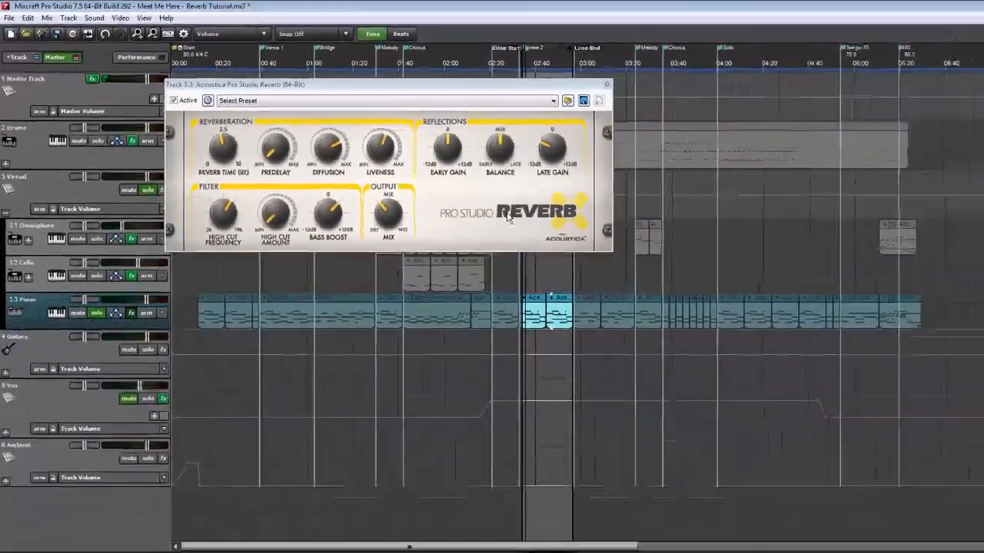